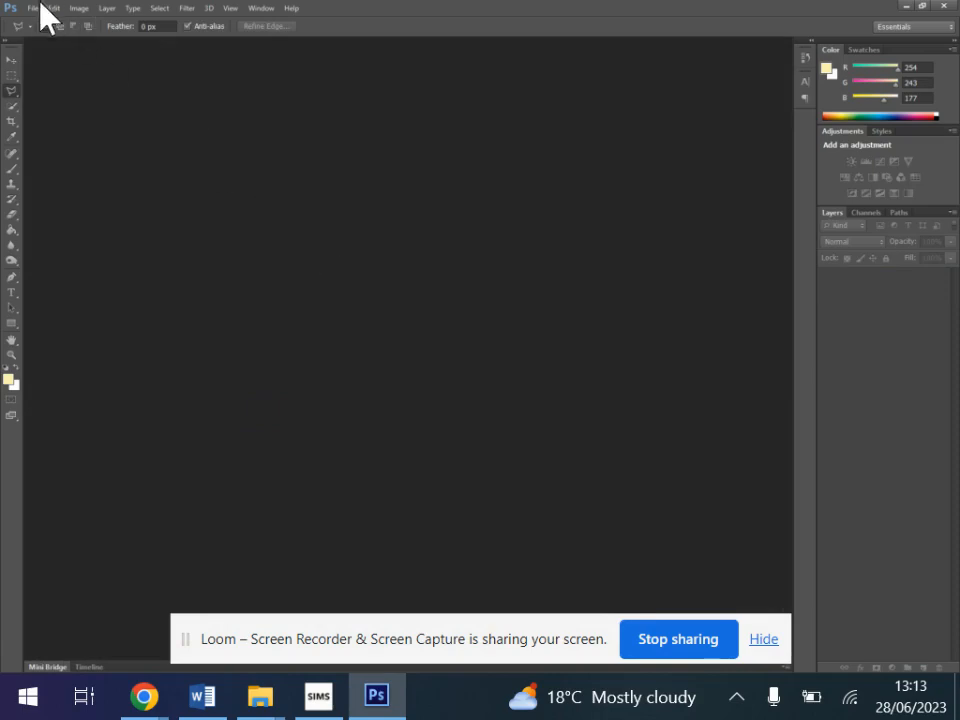
Open the Unsplash profile photo of the blonde woman in a black turtleneck from the ! Images folder
left_click(34, 8)
left_click(60, 47)
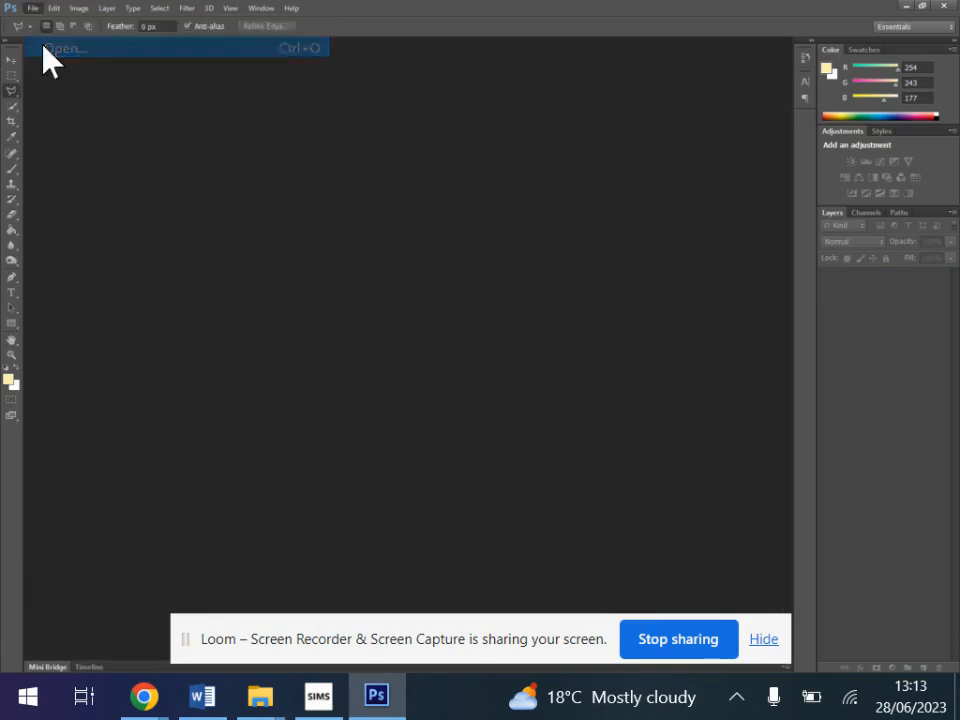
scroll(614, 352, "down", 3)
scroll(614, 360, "down", 3)
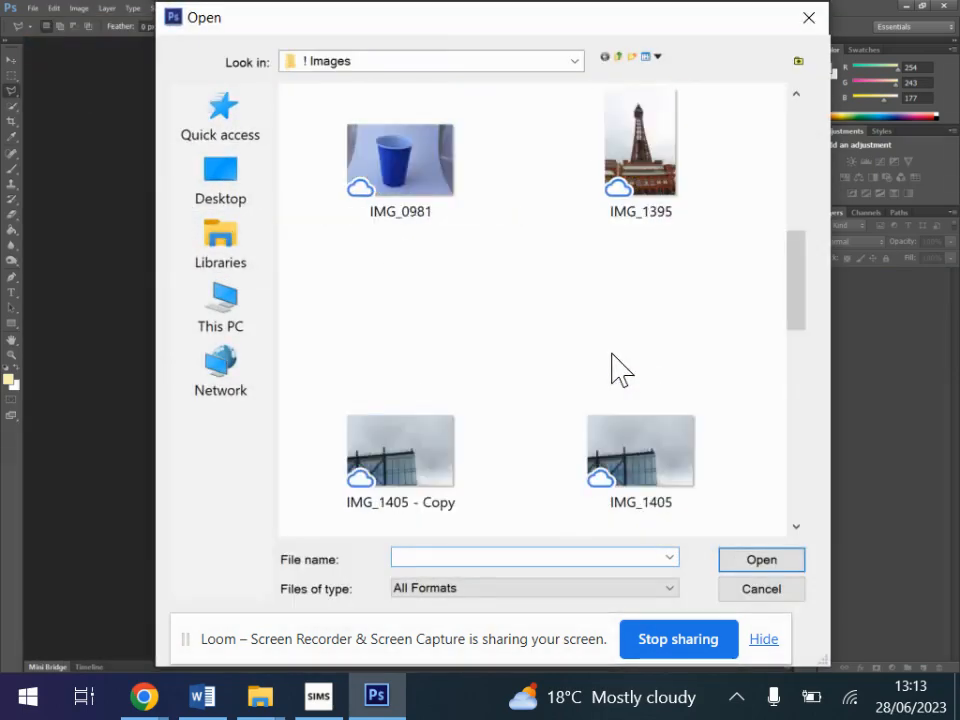
scroll(615, 366, "down", 3)
scroll(625, 470, "down", 6)
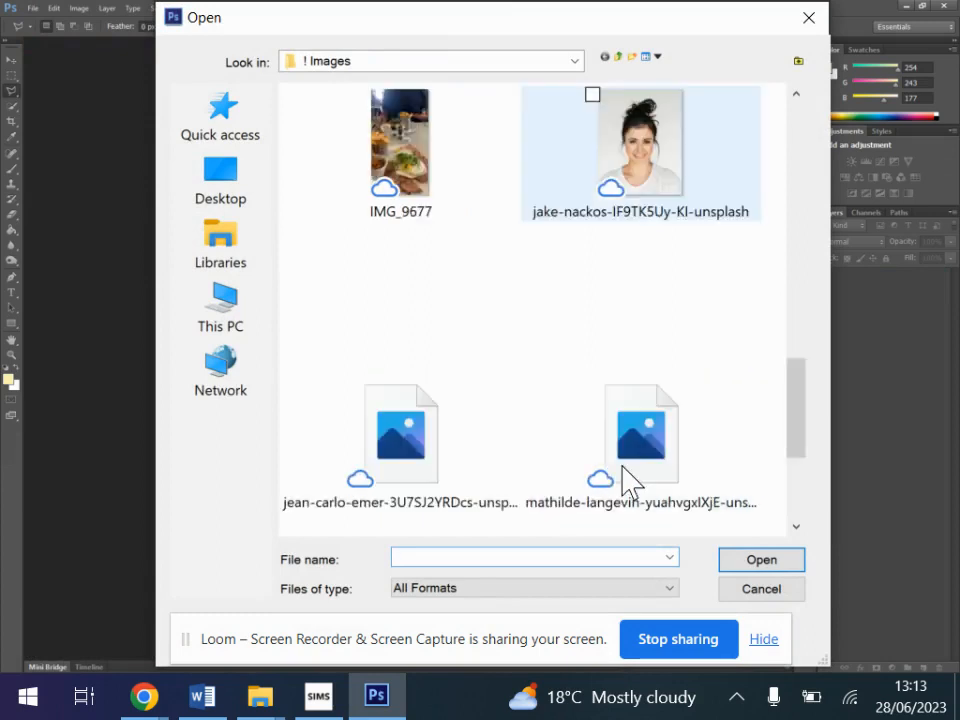
left_click(652, 205)
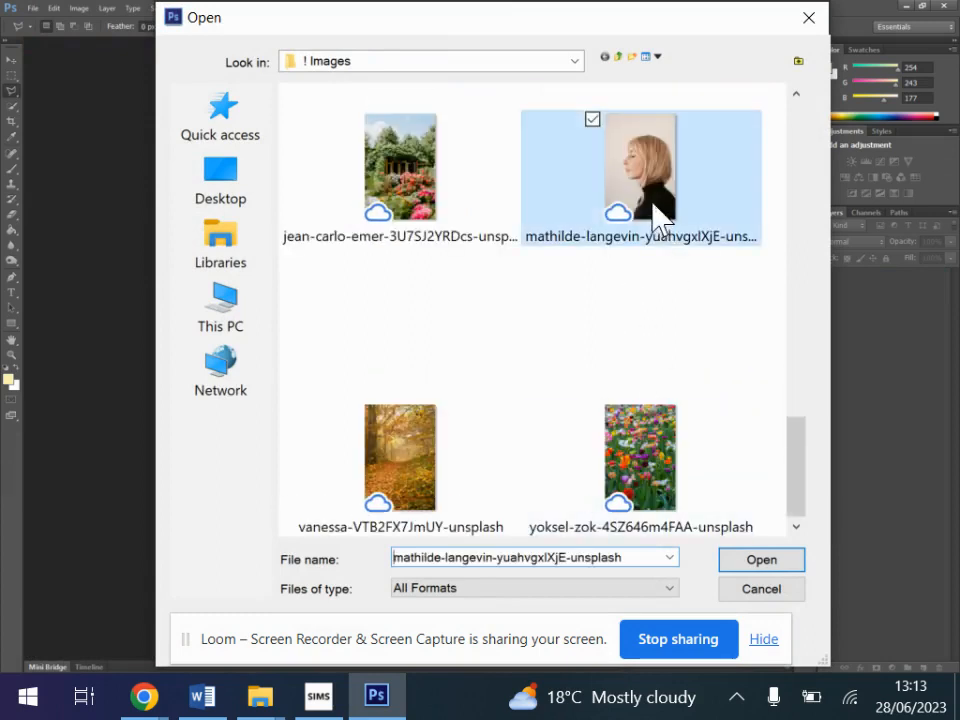
left_click(761, 560)
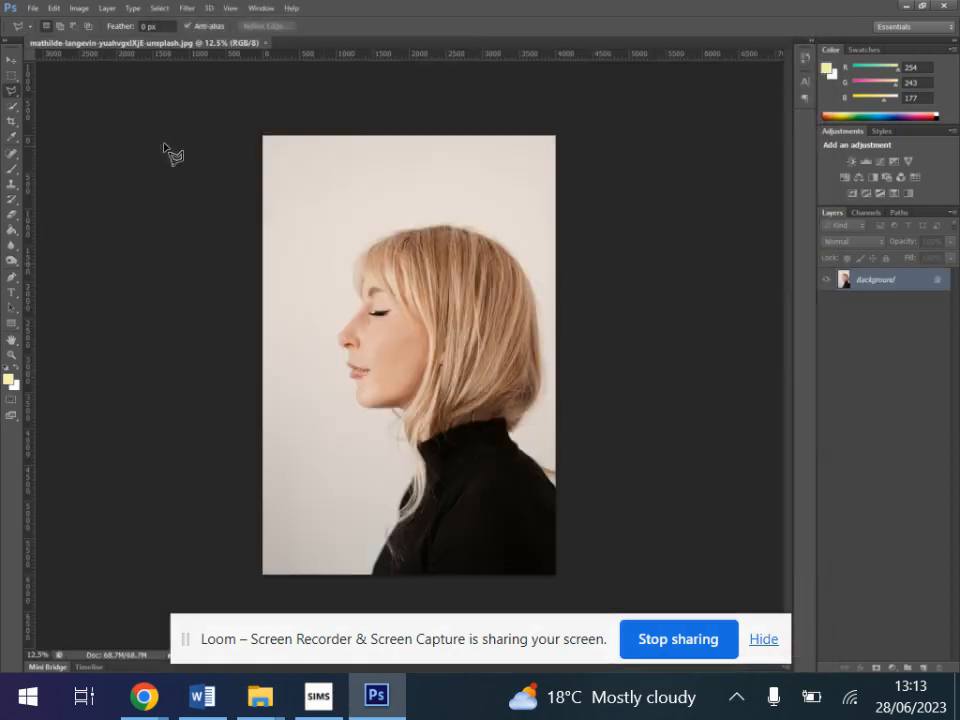
Select the woman's face, hair and black top with the Quick Selection tool, including the fringe
left_click(11, 105)
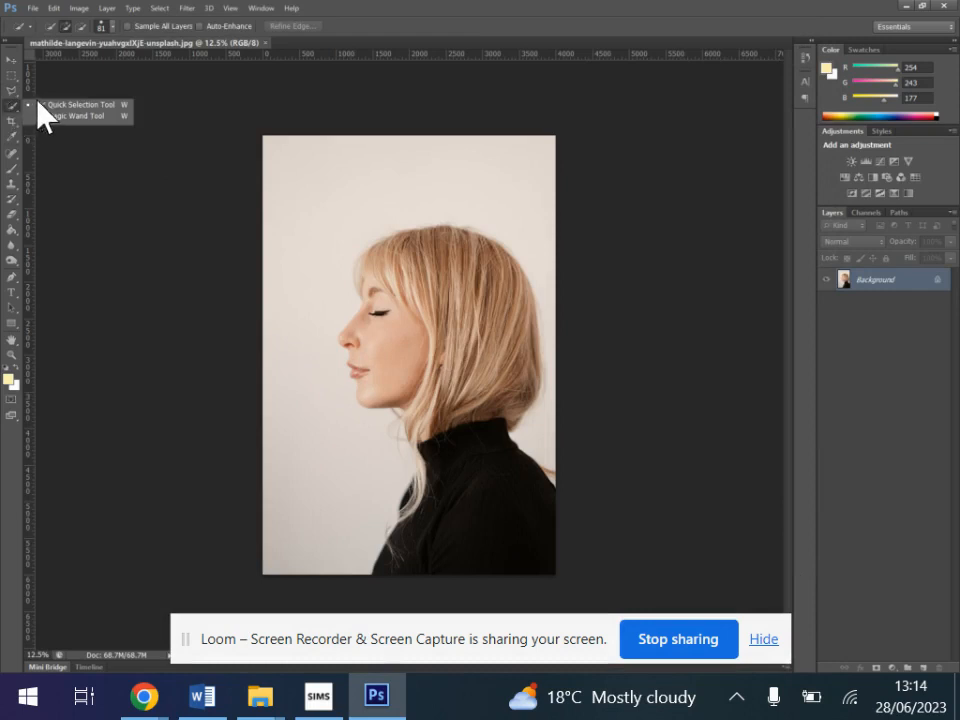
left_click(50, 104)
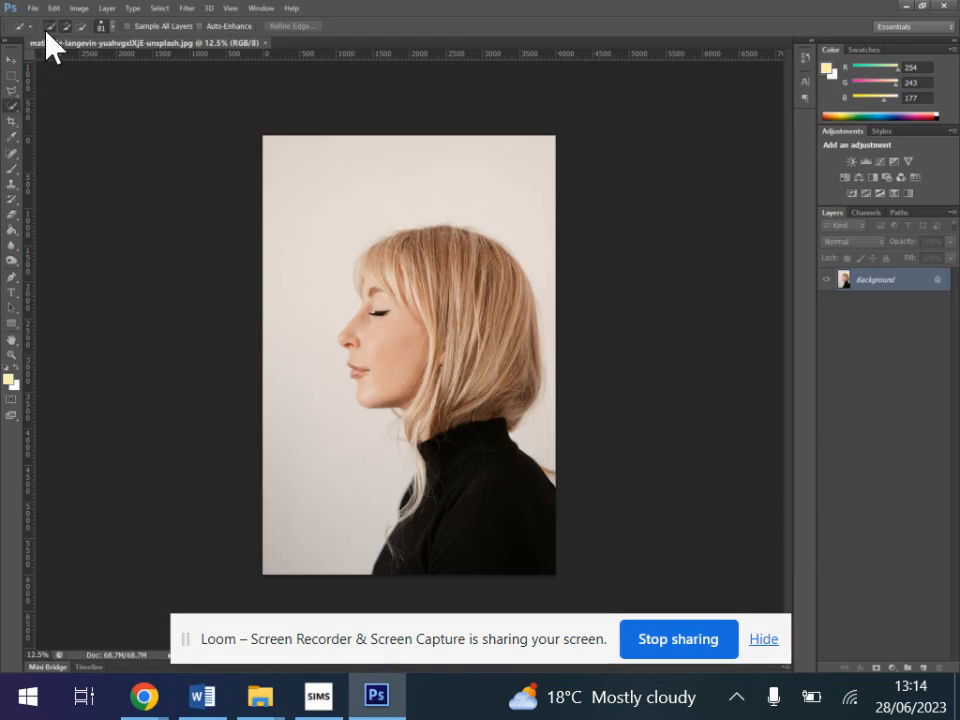
mouse_move(352, 341)
left_mouse_down()
mouse_move(391, 326)
mouse_move(409, 288)
mouse_move(403, 282)
mouse_move(384, 309)
mouse_move(378, 270)
mouse_move(415, 249)
mouse_move(460, 255)
mouse_move(512, 305)
left_mouse_up()
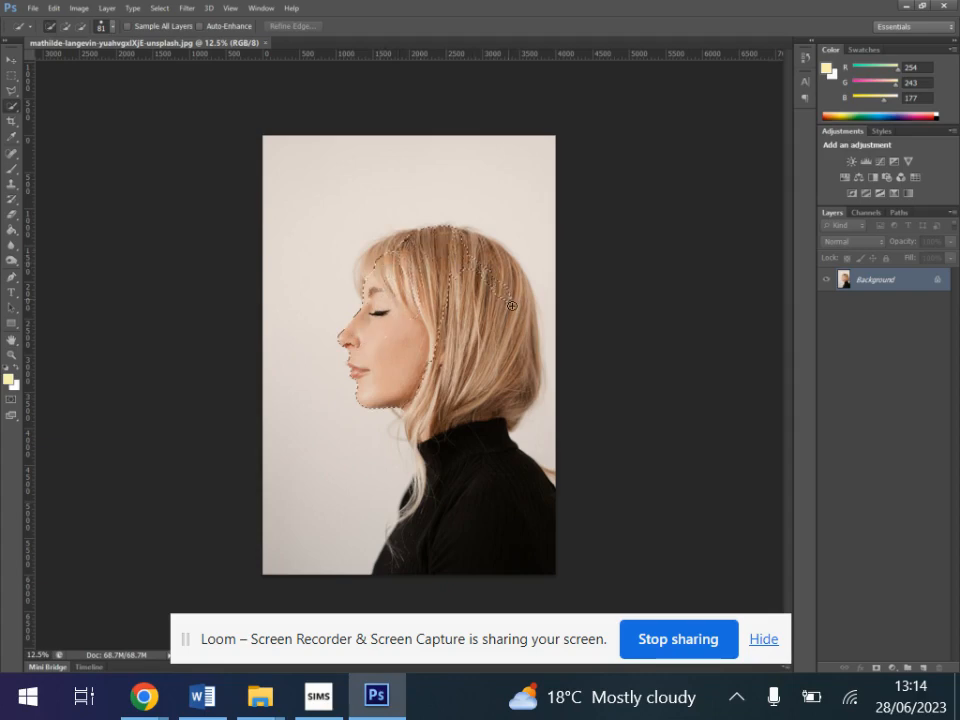
left_click(12, 105)
left_click(458, 285)
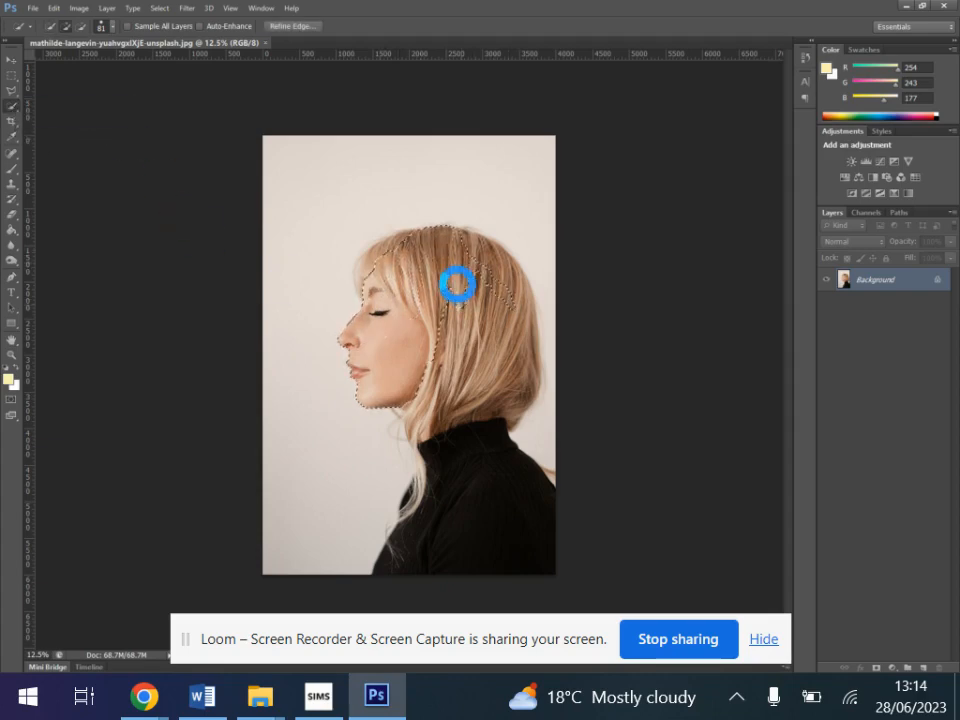
left_click_drag(487, 308, 504, 382)
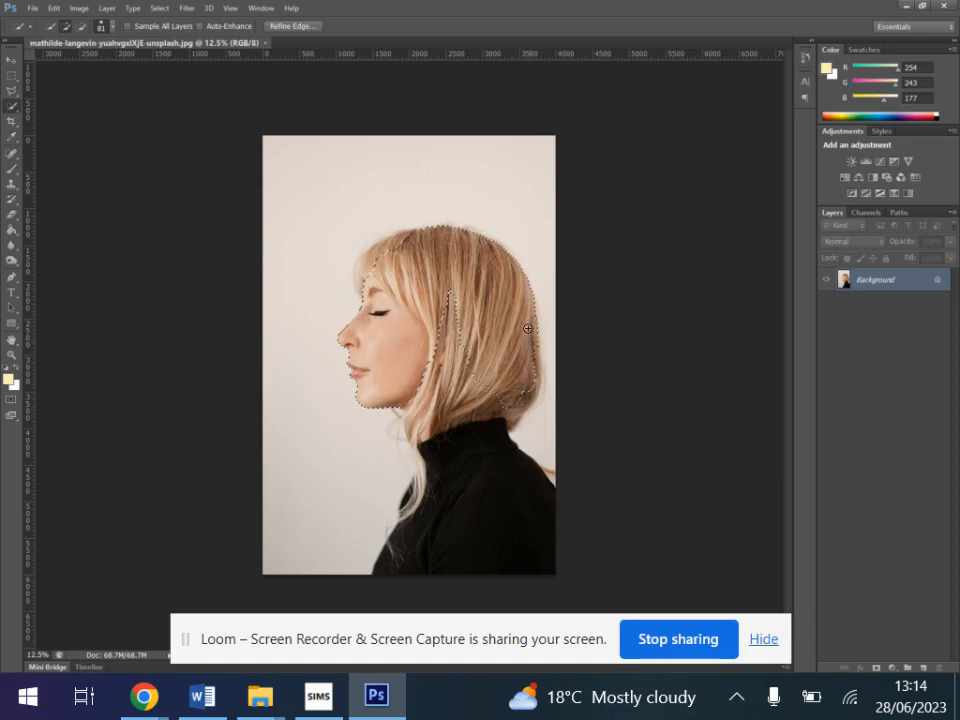
mouse_move(450, 322)
left_mouse_down()
mouse_move(442, 434)
mouse_move(428, 399)
mouse_move(414, 416)
mouse_move(440, 454)
mouse_move(463, 525)
mouse_move(428, 563)
mouse_move(441, 523)
mouse_move(430, 502)
mouse_move(481, 489)
left_mouse_up()
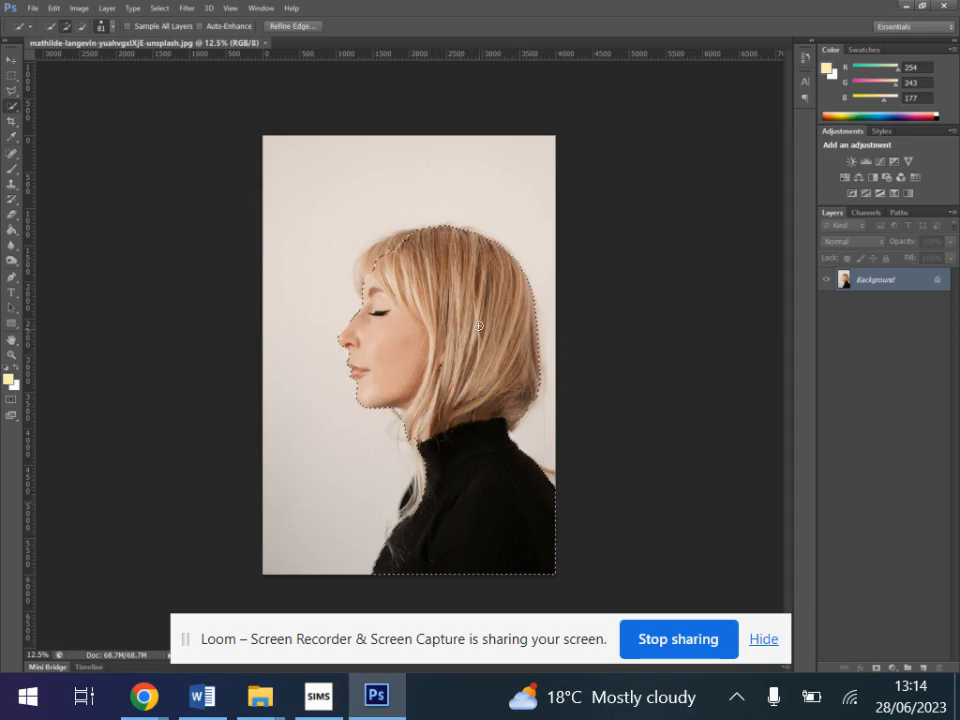
mouse_move(377, 271)
left_mouse_down()
mouse_move(373, 260)
mouse_move(386, 254)
left_mouse_up()
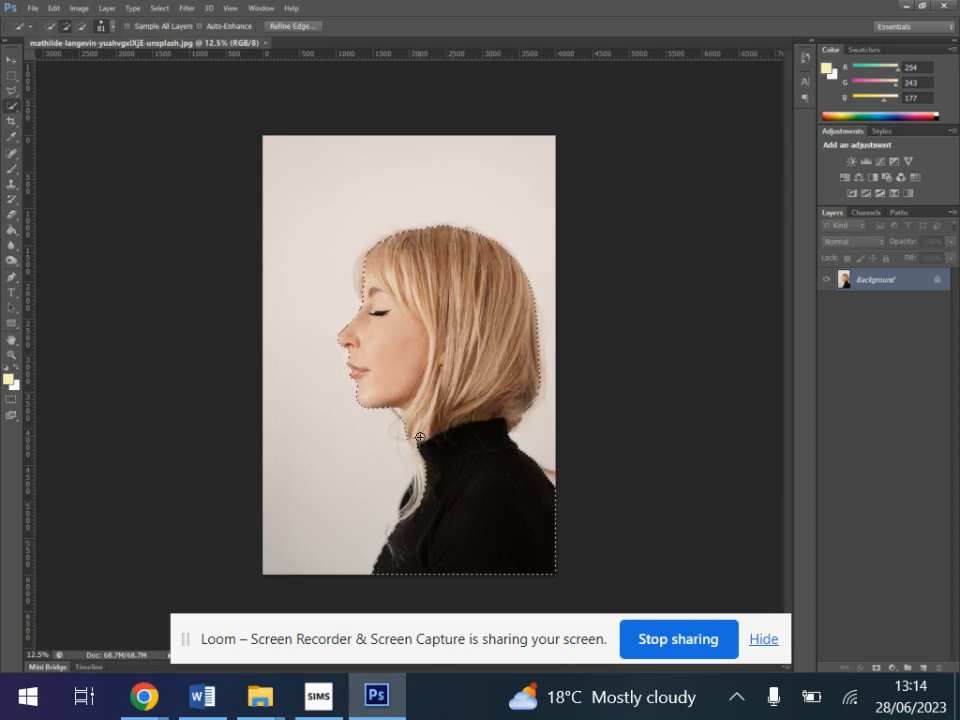
Refine the selection edge with a 19.8 px radius and a smooth value of 17, outputting it to a new layer
left_click(303, 28)
left_click_drag(649, 146, 686, 138)
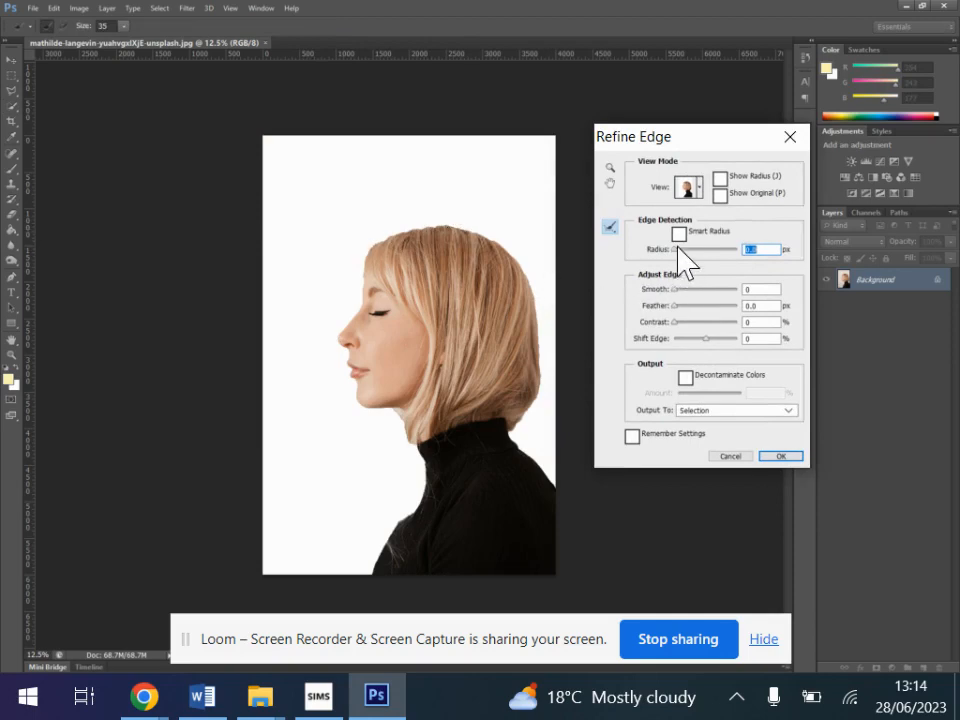
left_click_drag(676, 250, 694, 252)
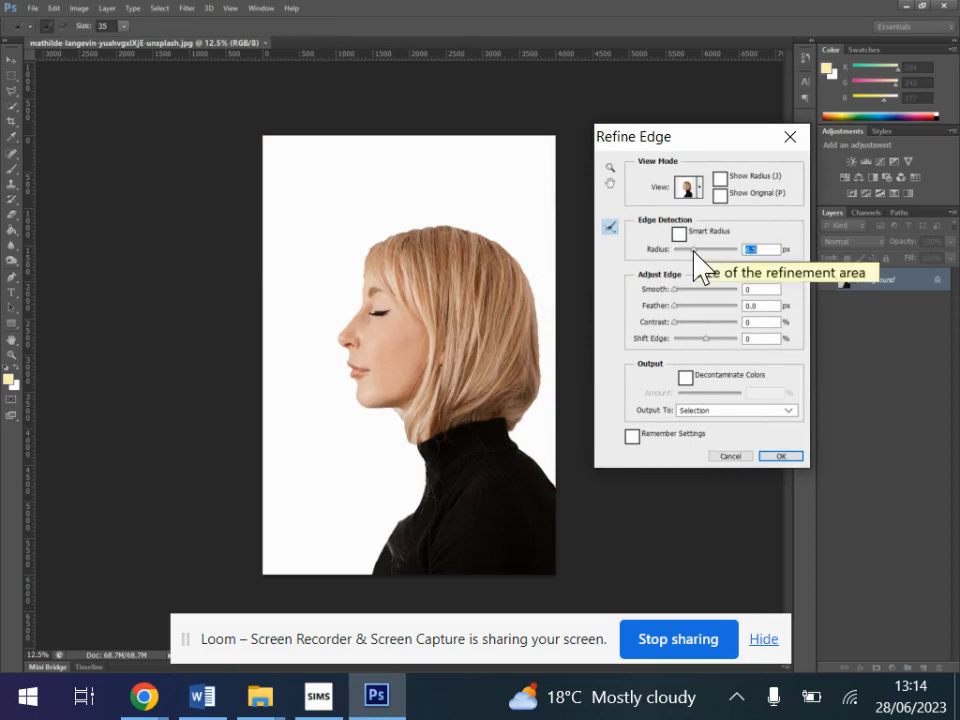
left_click_drag(696, 248, 704, 248)
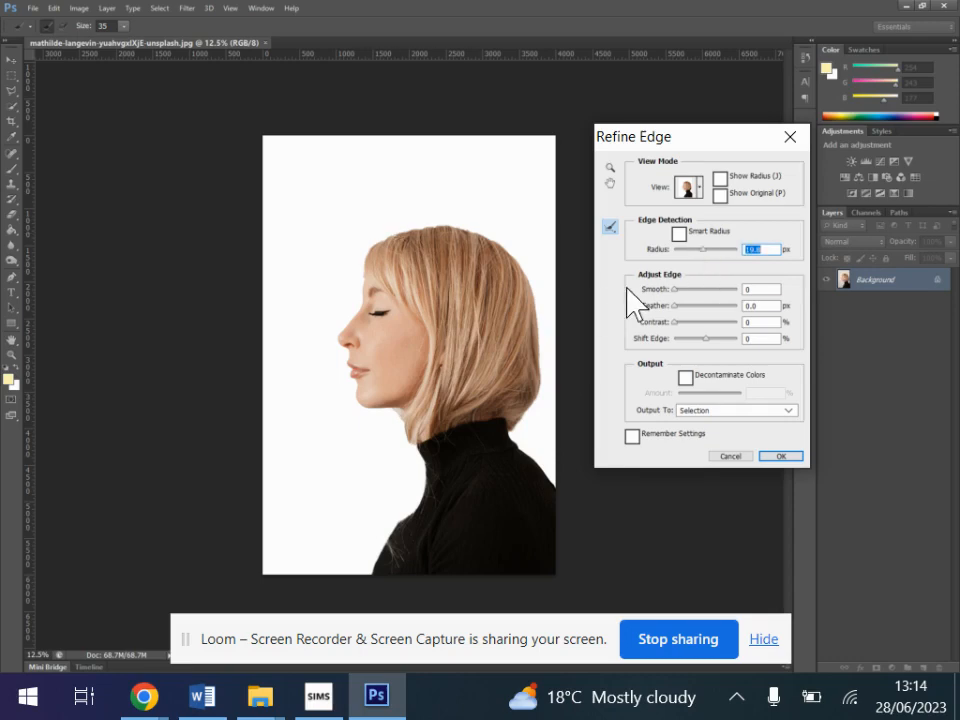
left_click_drag(675, 289, 685, 291)
left_click(696, 411)
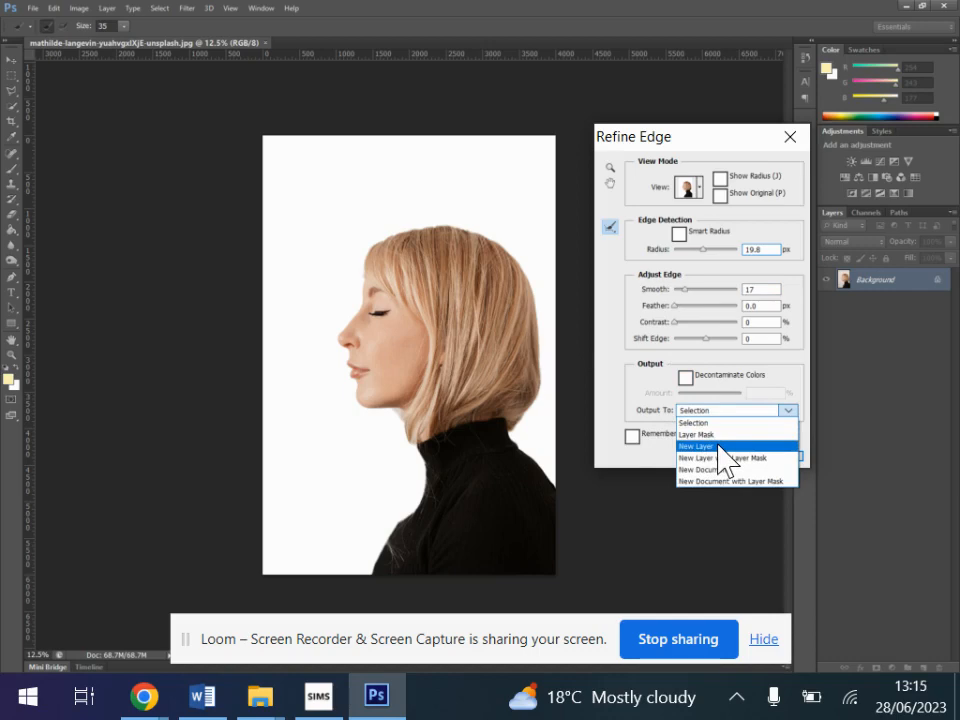
left_click(718, 446)
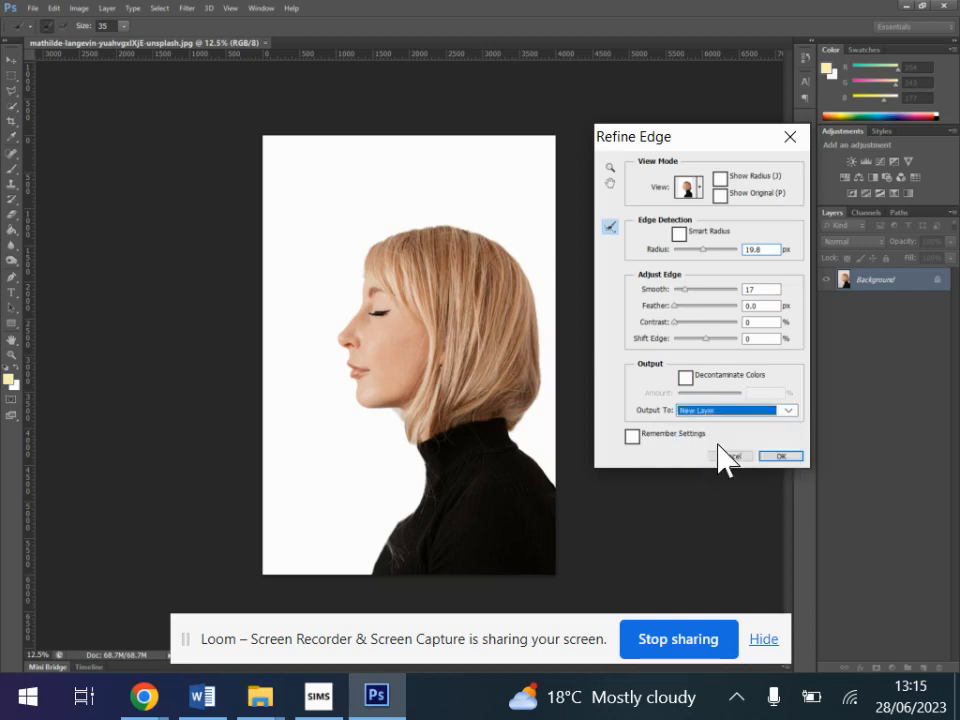
left_click(781, 456)
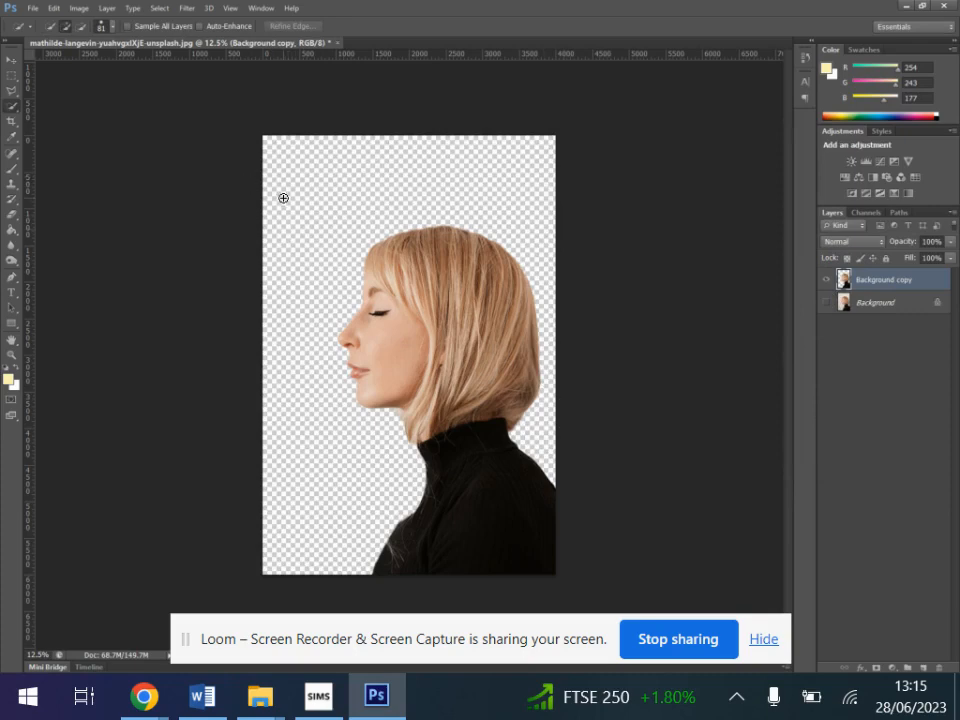
Outline the top of the head with the Polygonal Lasso, cutting diagonally from the forehead hairline to the lower back of the hair
left_click(11, 90)
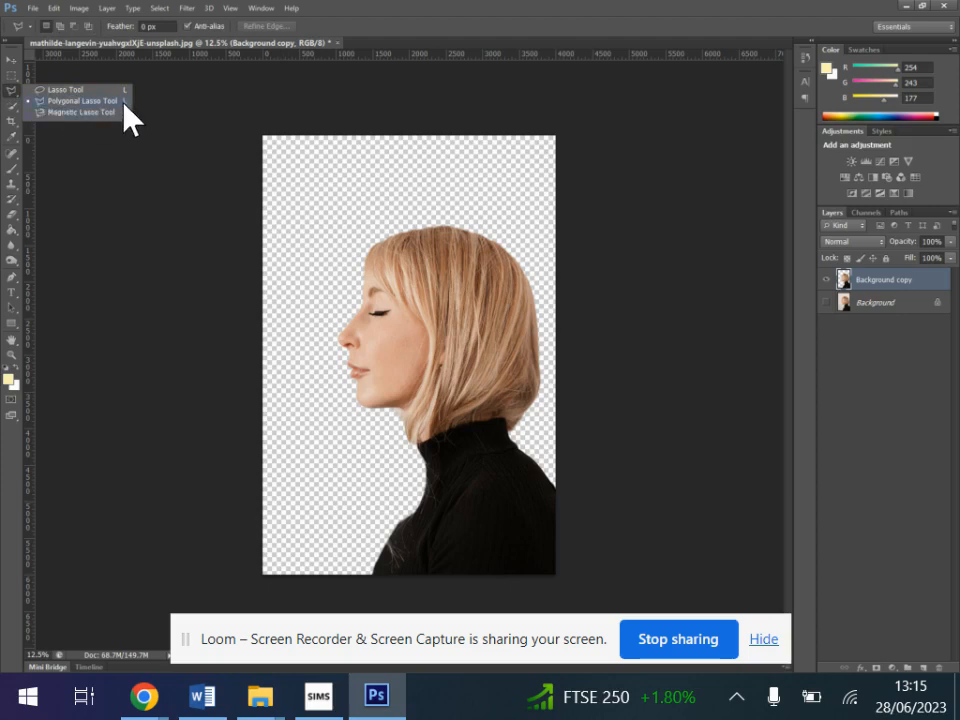
left_click(85, 101)
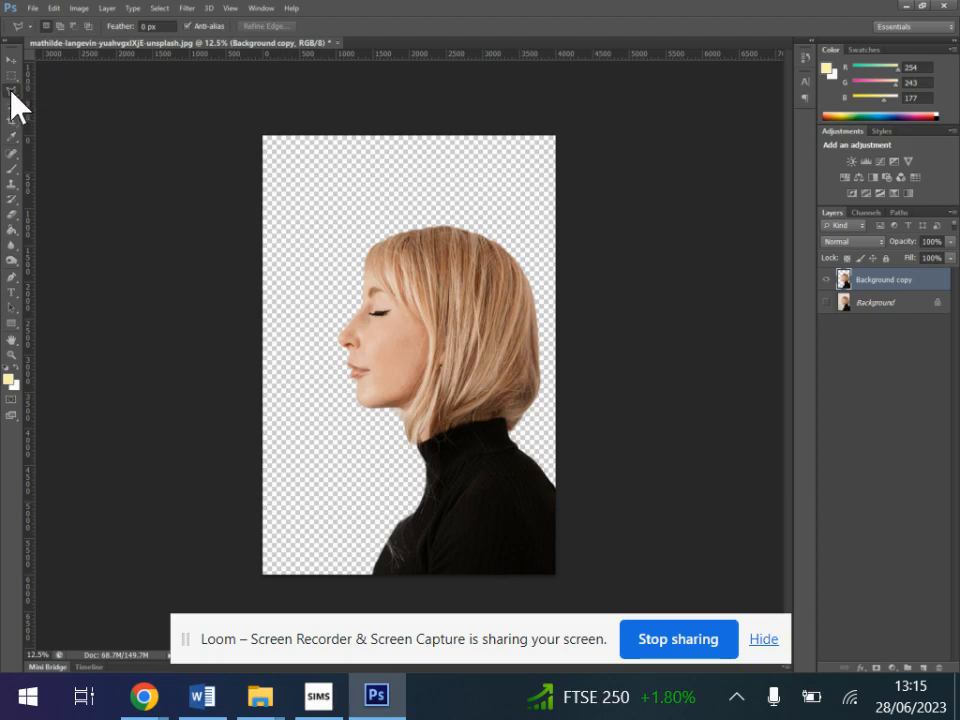
left_click(348, 229)
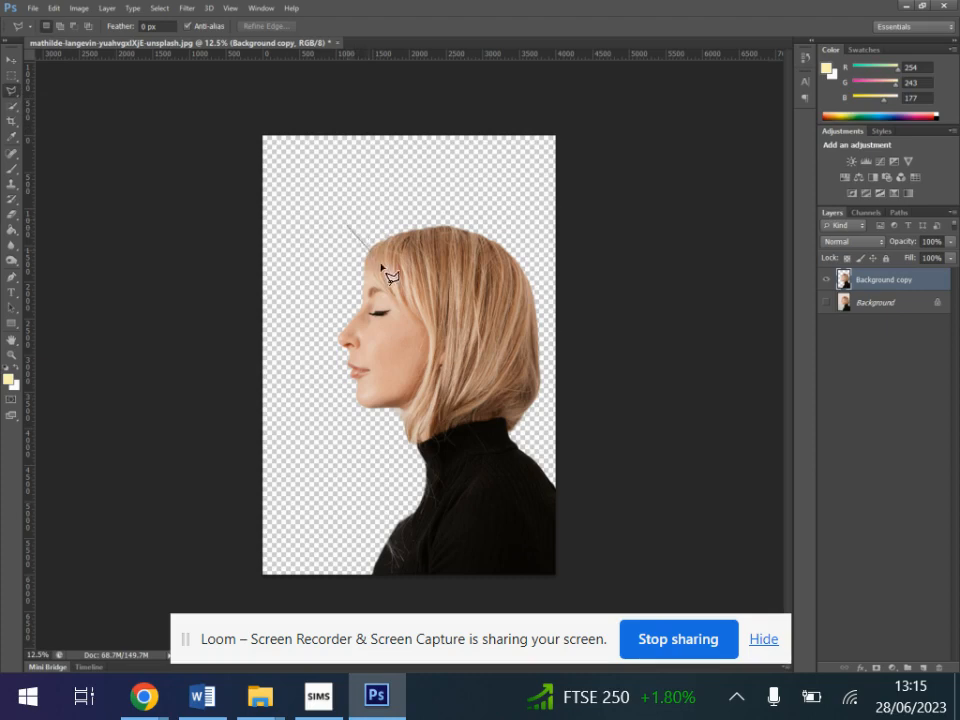
left_click(543, 362)
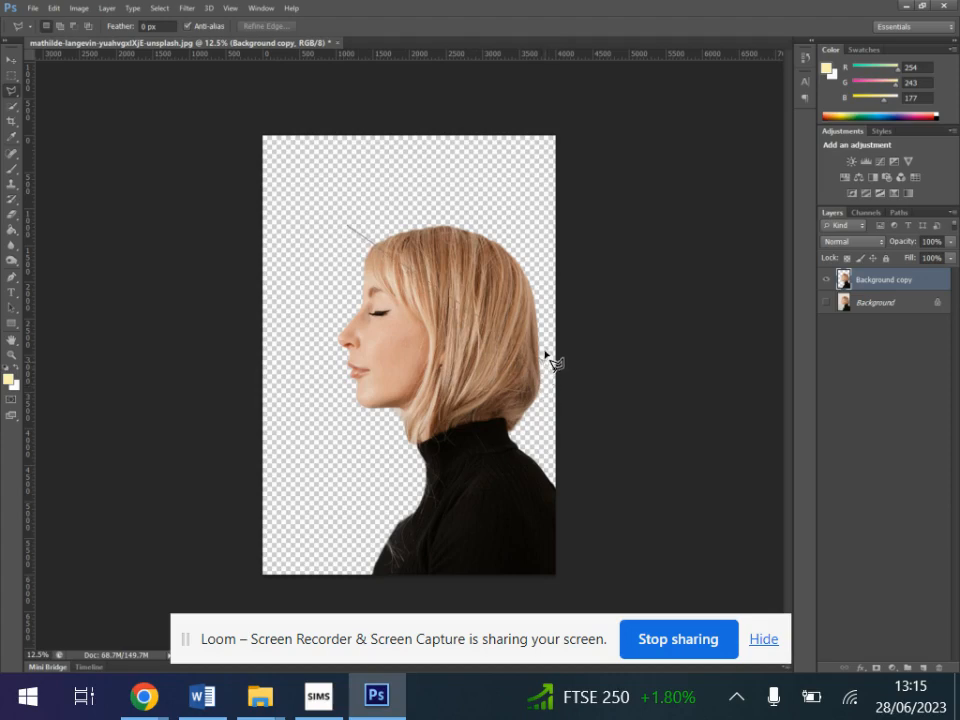
left_click(539, 207)
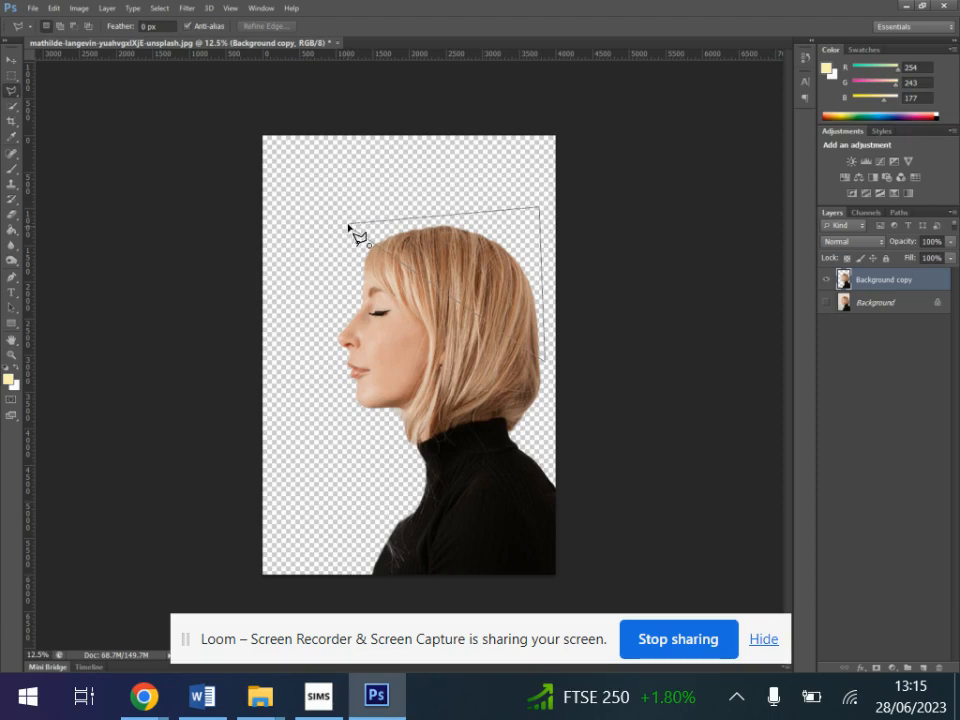
left_click(349, 227)
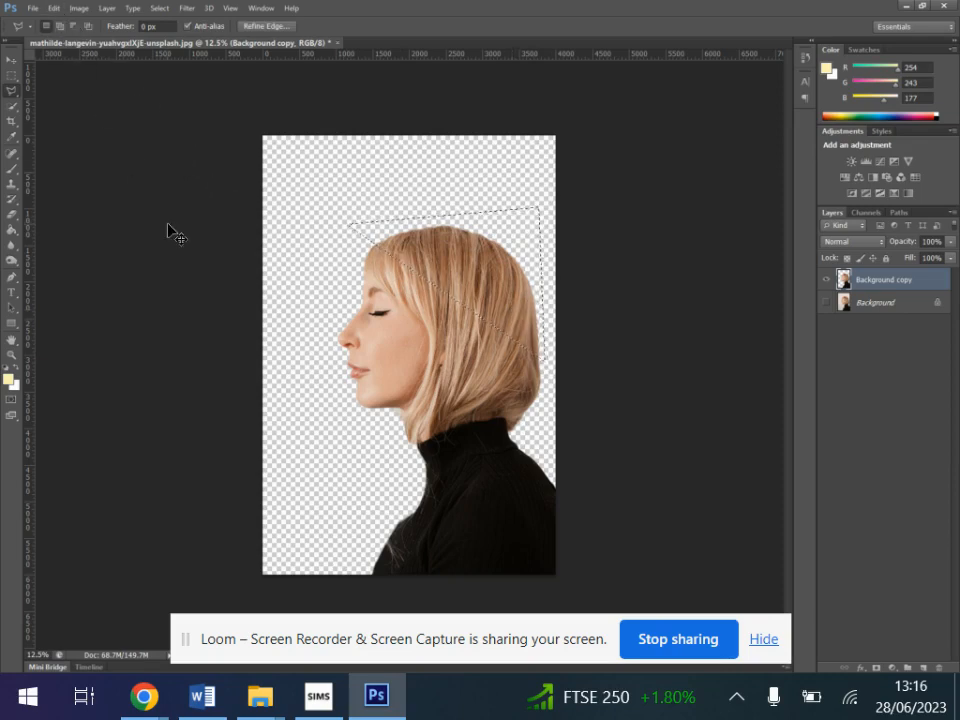
Cut the selected top of the head and paste it onto its own layer
key("Delete")
key("ctrl+d")
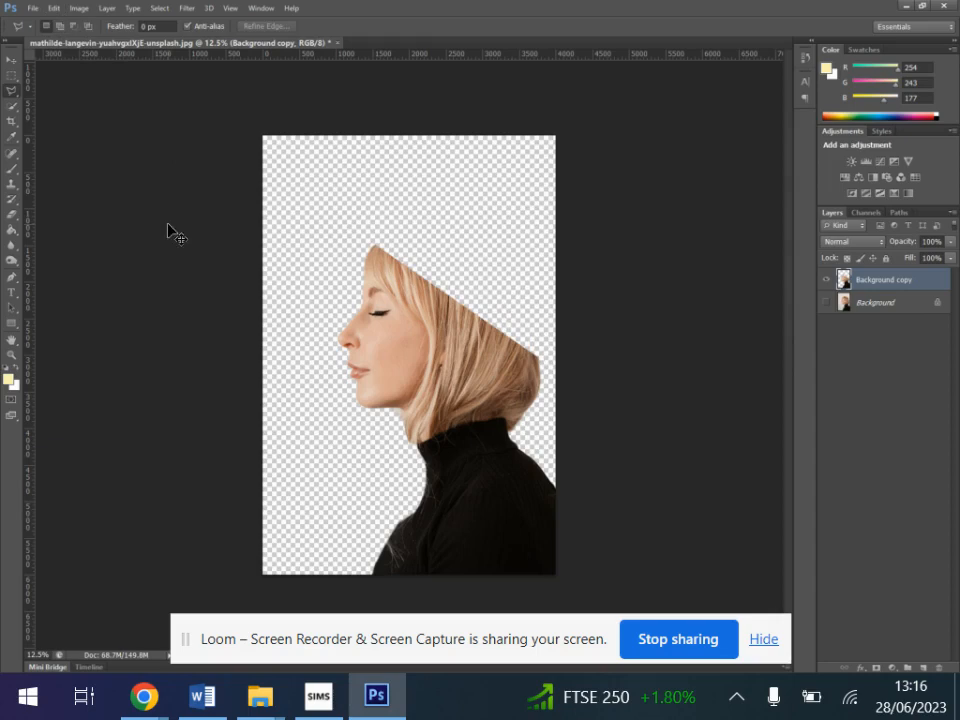
key("ctrl+v")
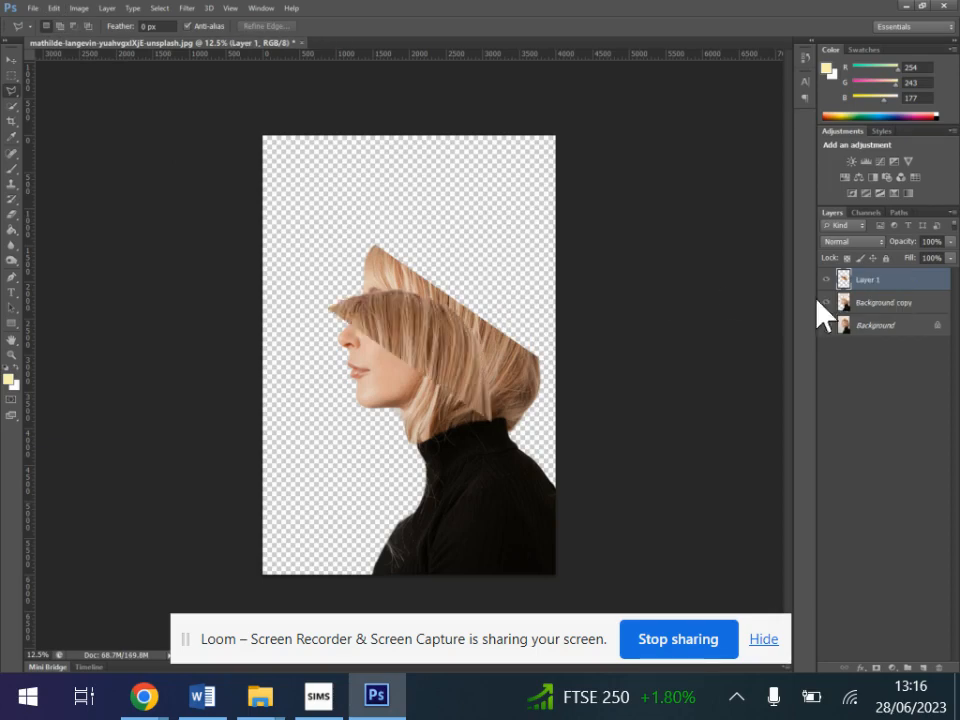
Rotate the pasted head top about 51° clockwise and position it like an open lid hinged at the back of the head
left_click(12, 60)
left_click_drag(306, 311, 437, 252)
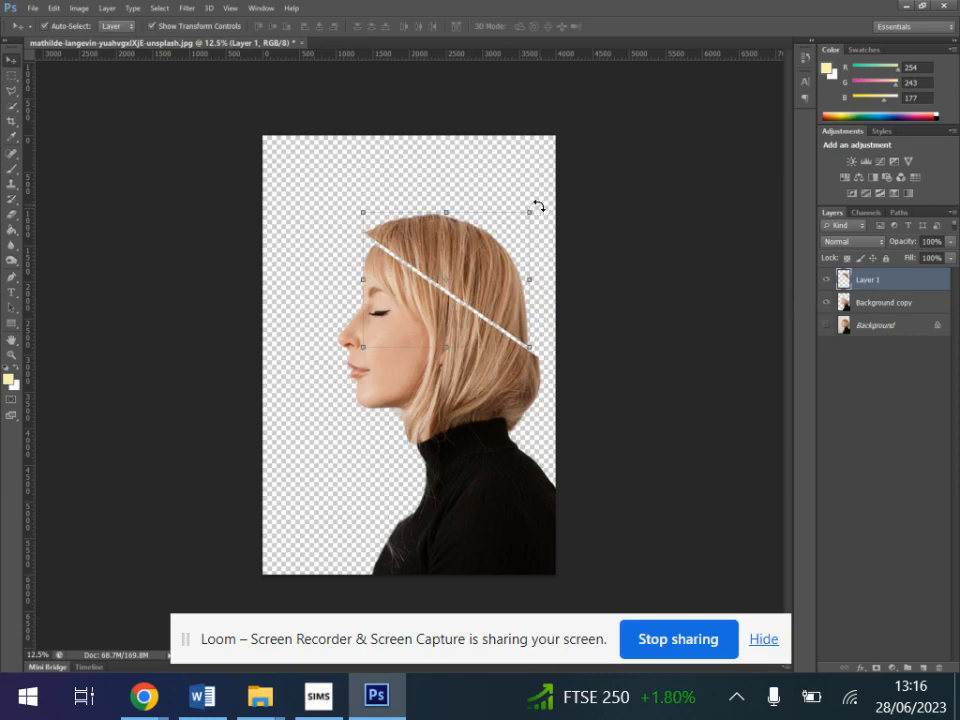
left_click_drag(549, 210, 547, 318)
left_click_drag(451, 318, 530, 298)
left_click_drag(660, 306, 660, 275)
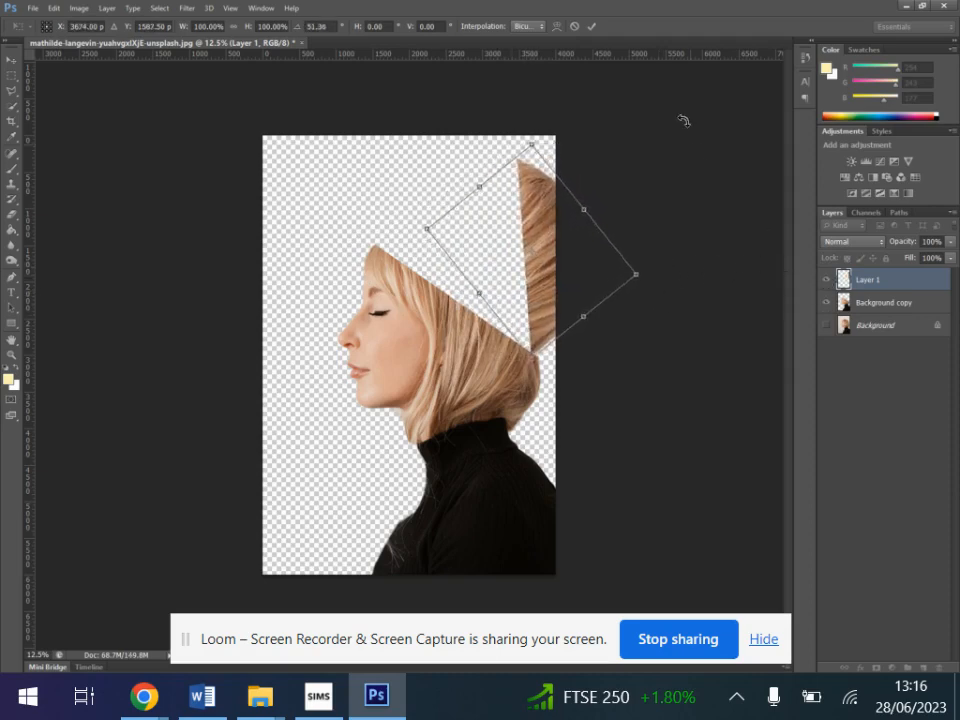
left_click(591, 27)
left_click(826, 280)
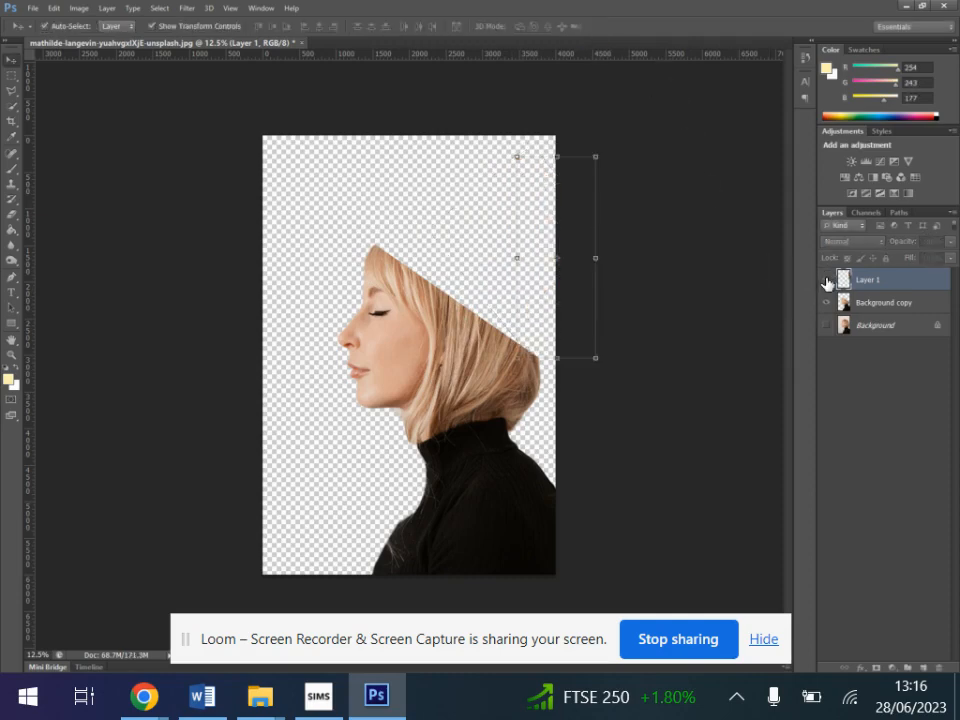
left_click(826, 280)
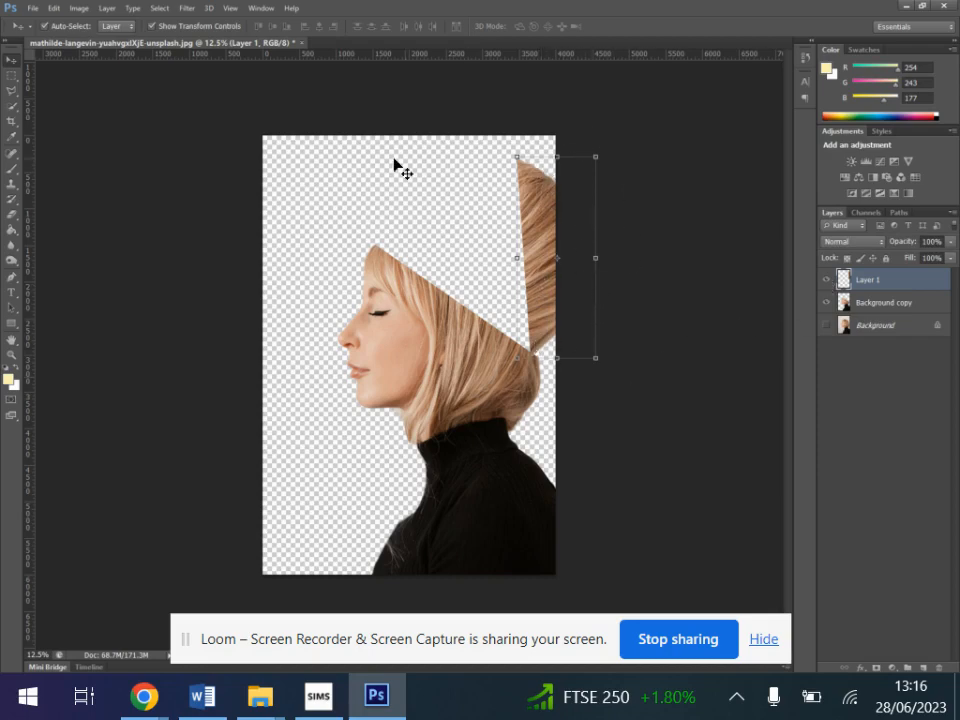
Extend the canvas beyond its right edge with the Crop tool to fit the whole opened head top
left_click(12, 122)
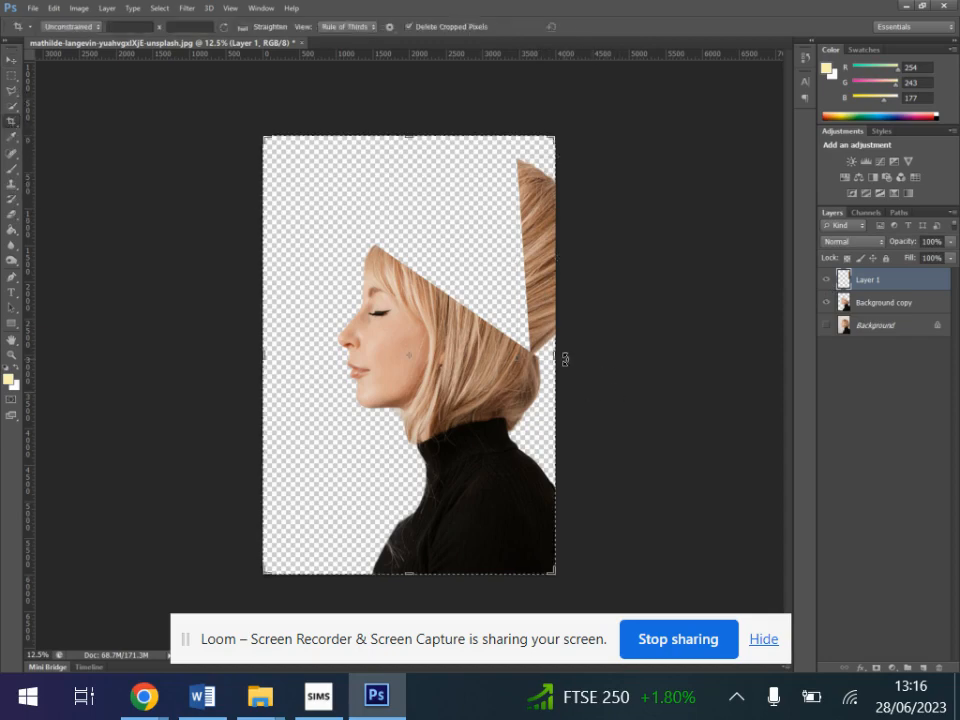
left_click_drag(558, 357, 579, 355)
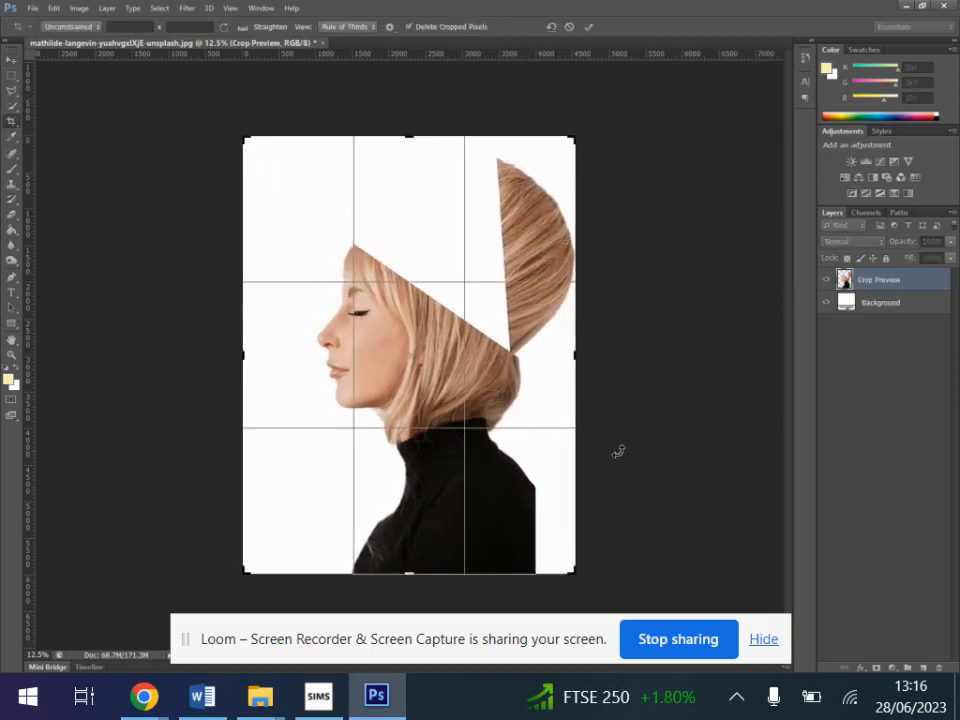
left_click(589, 28)
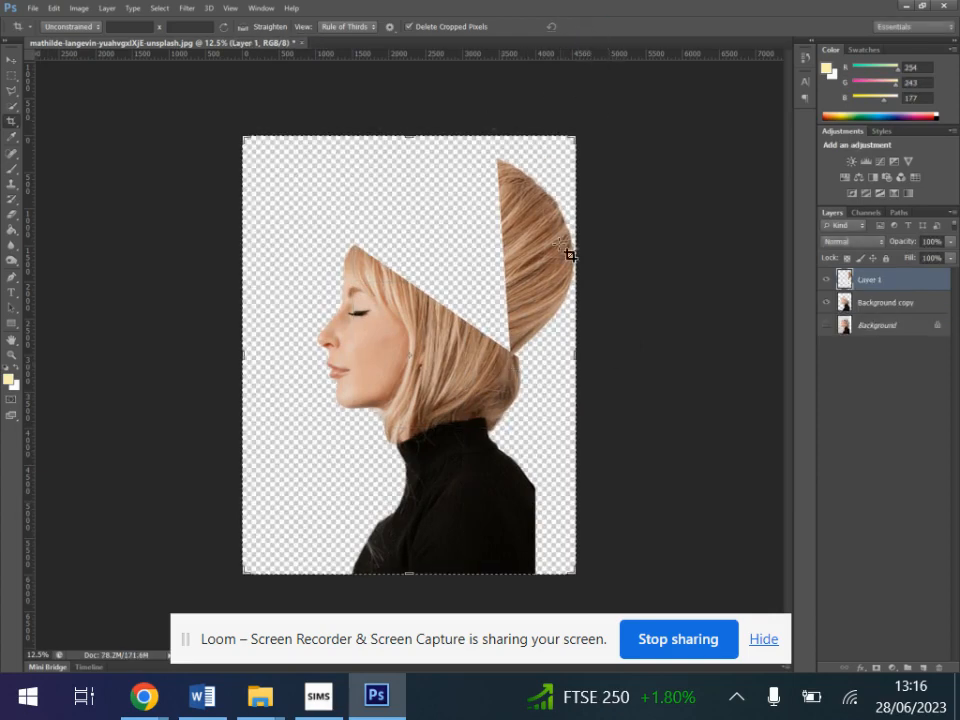
Hide Layer 1, which holds the opened head top
left_click(11, 60)
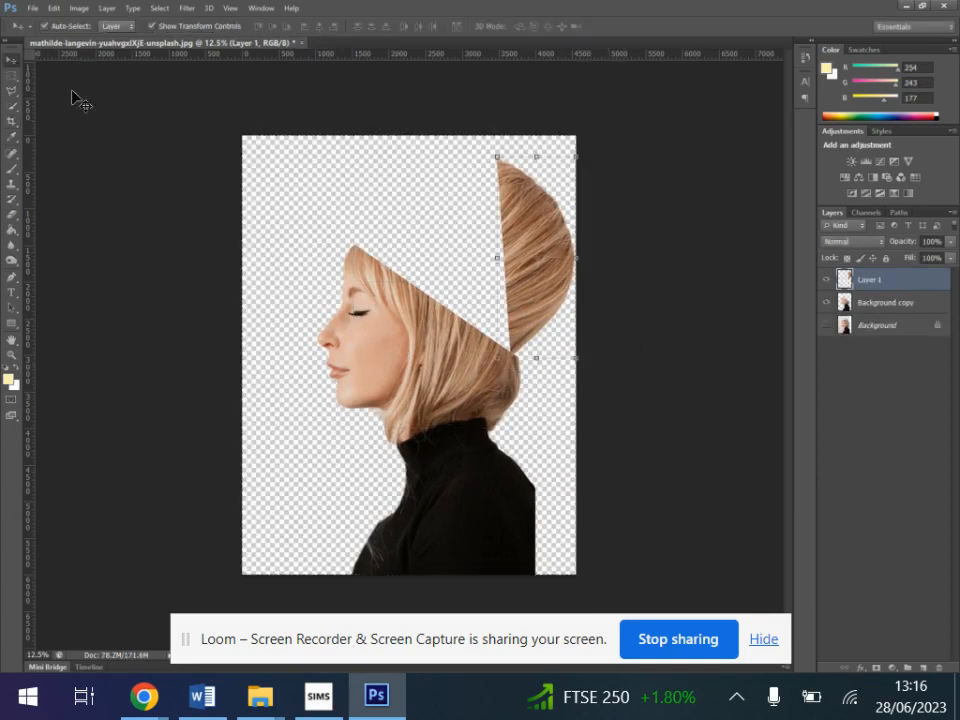
left_click(826, 281)
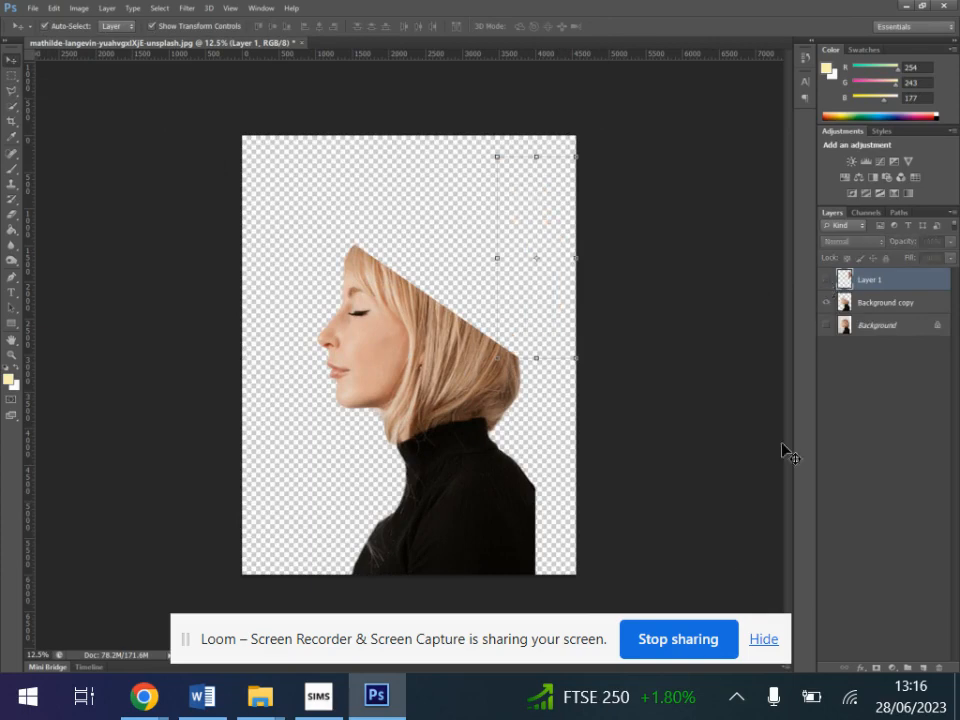
Open the yellow flower photo IMG_0735 from the ! Images folder
left_click(885, 303)
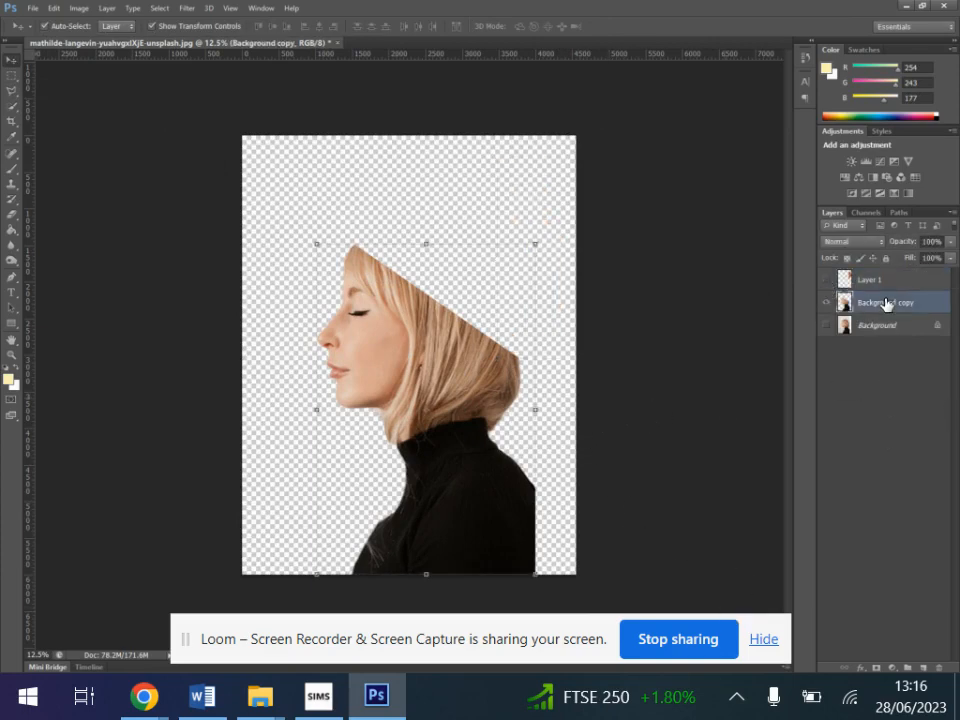
left_click(745, 272)
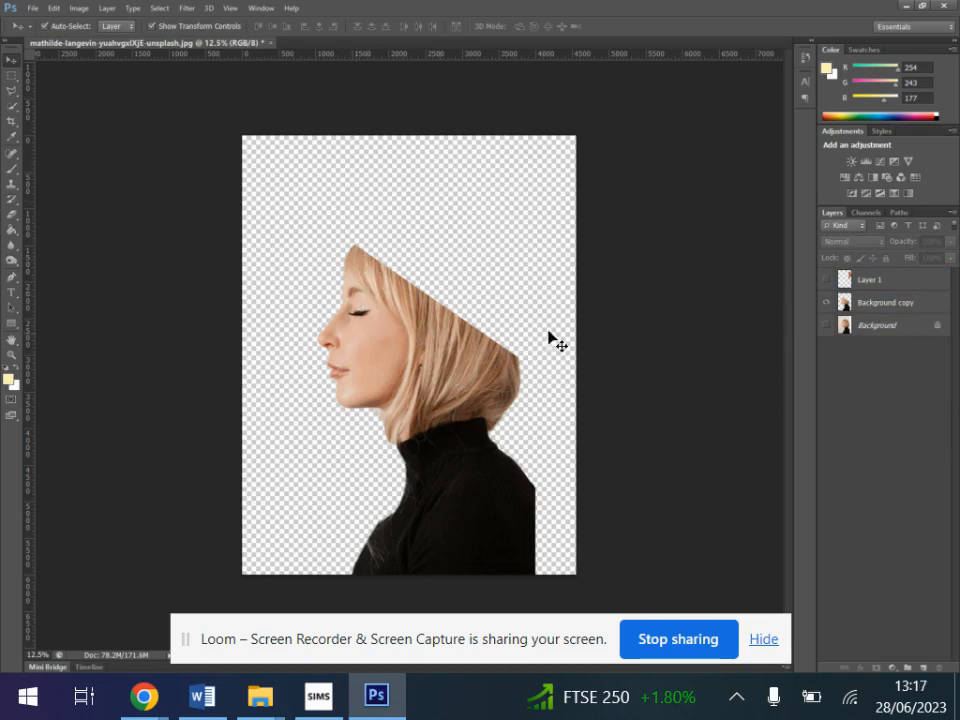
left_click(32, 8)
left_click(60, 47)
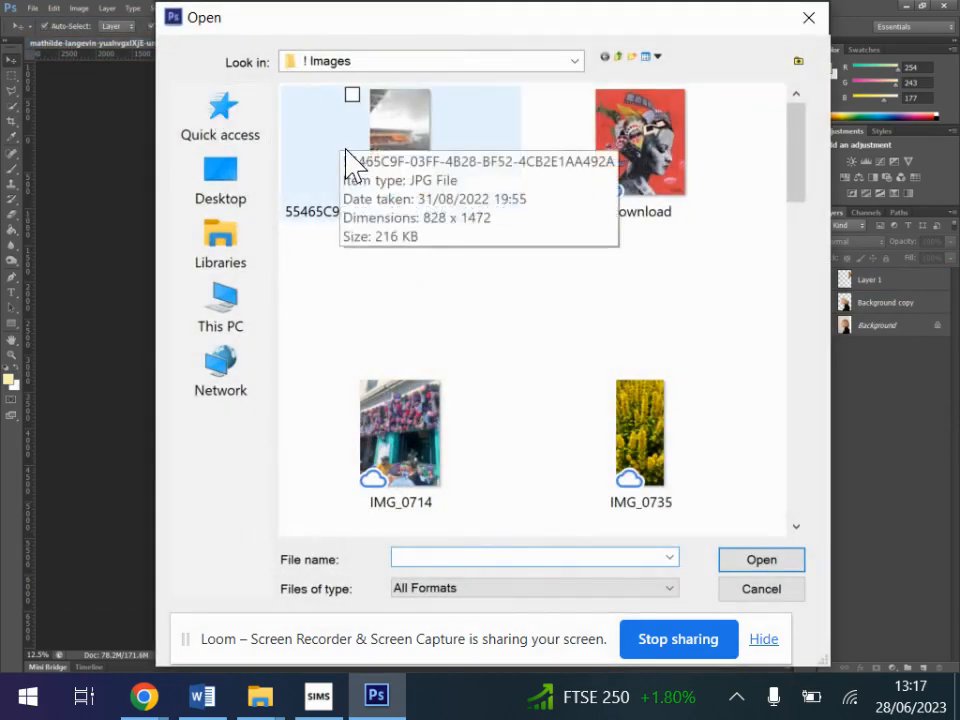
scroll(553, 424, "down", 3)
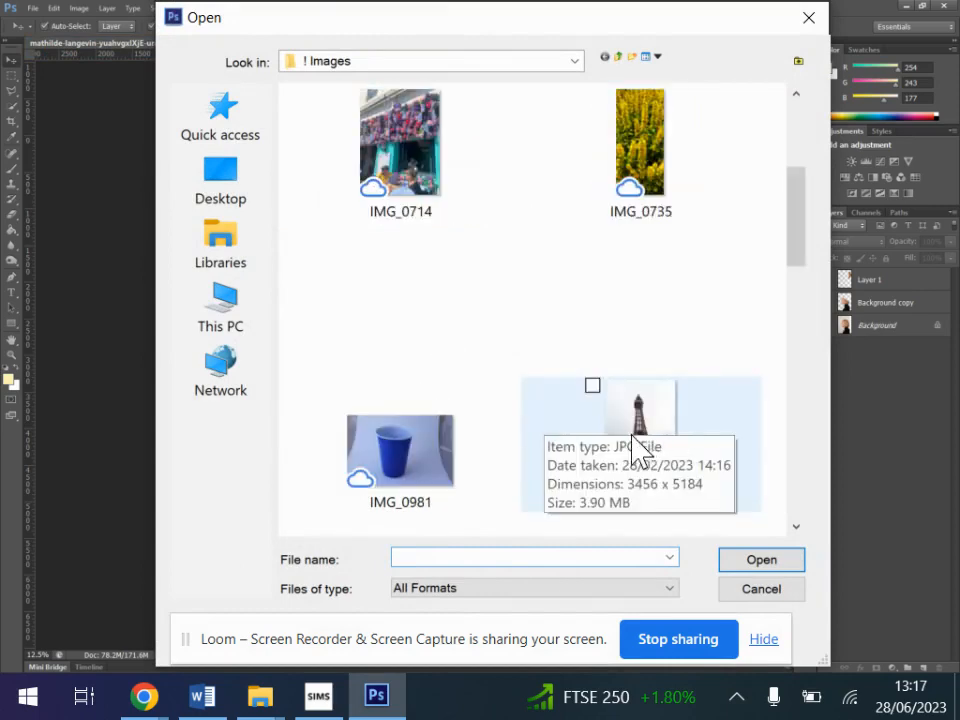
left_click(647, 161)
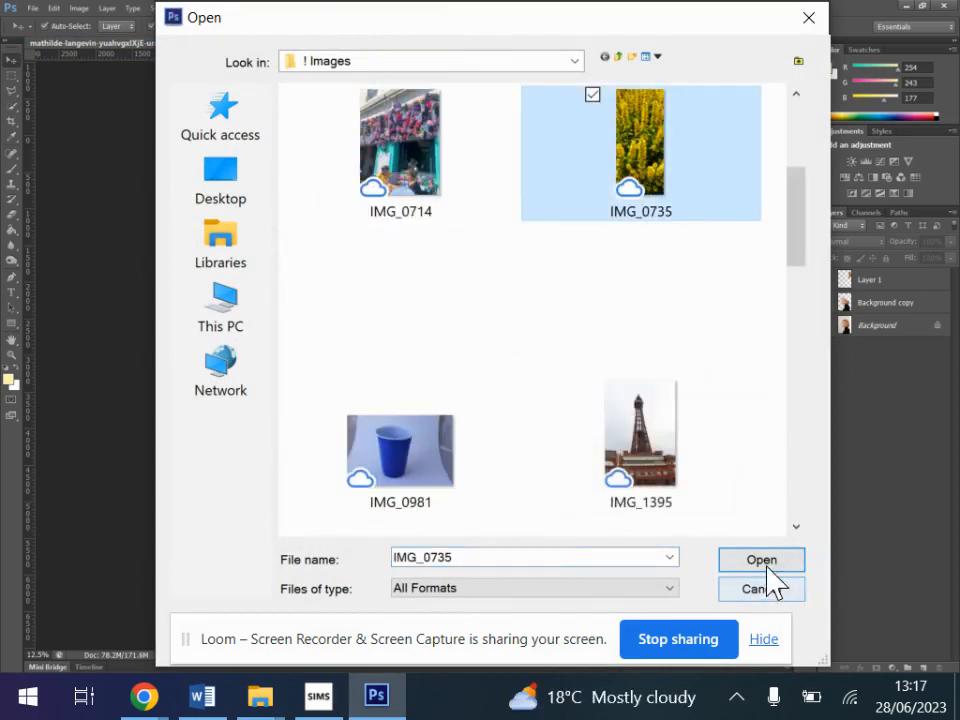
left_click(767, 563)
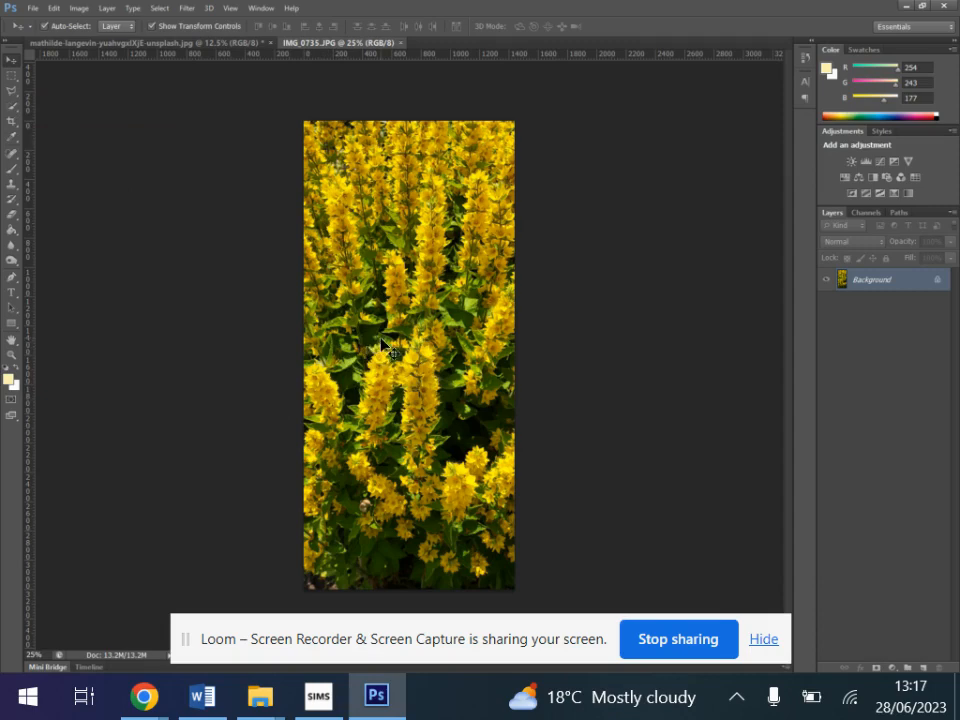
Select a roughly triangular patch of yellow flowers in the upper half of the photo, narrowing upward, with the Polygonal Lasso
left_click(13, 90)
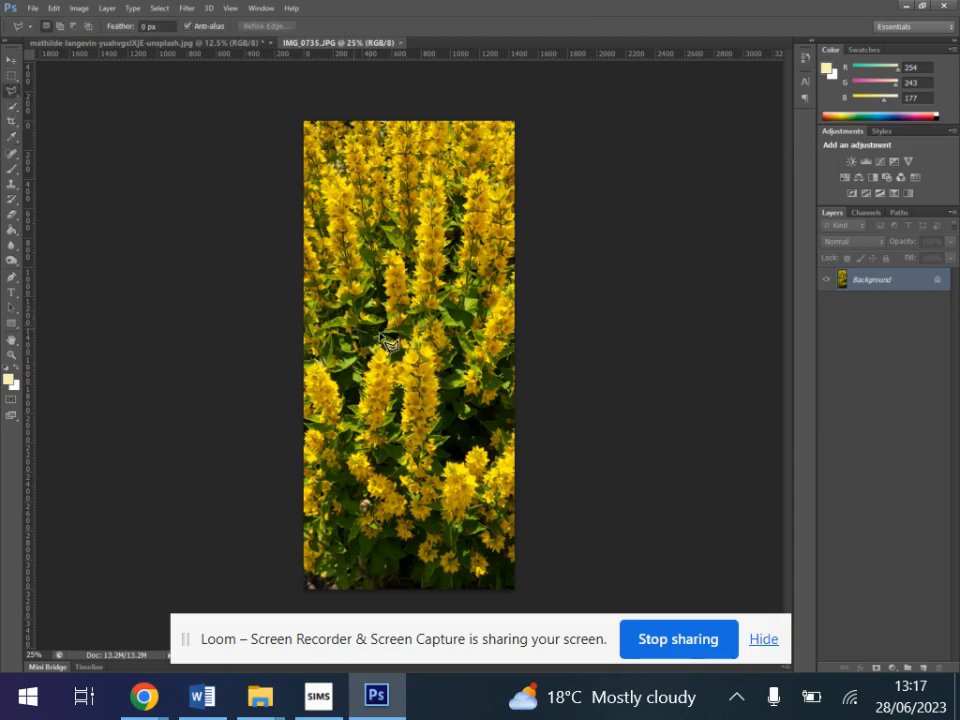
left_click(358, 329)
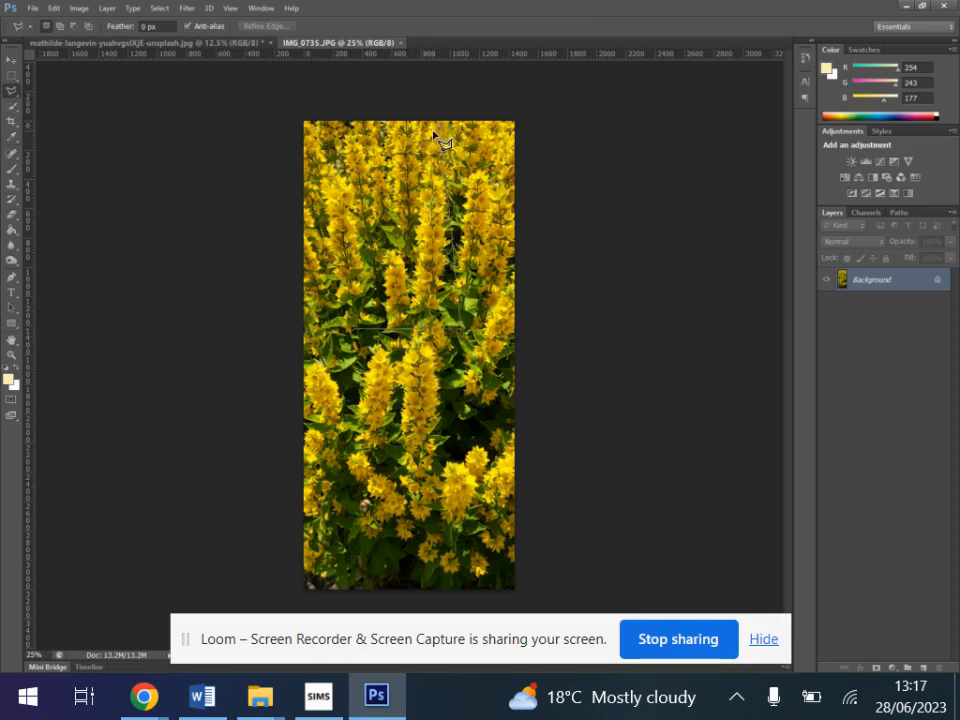
left_click(353, 329)
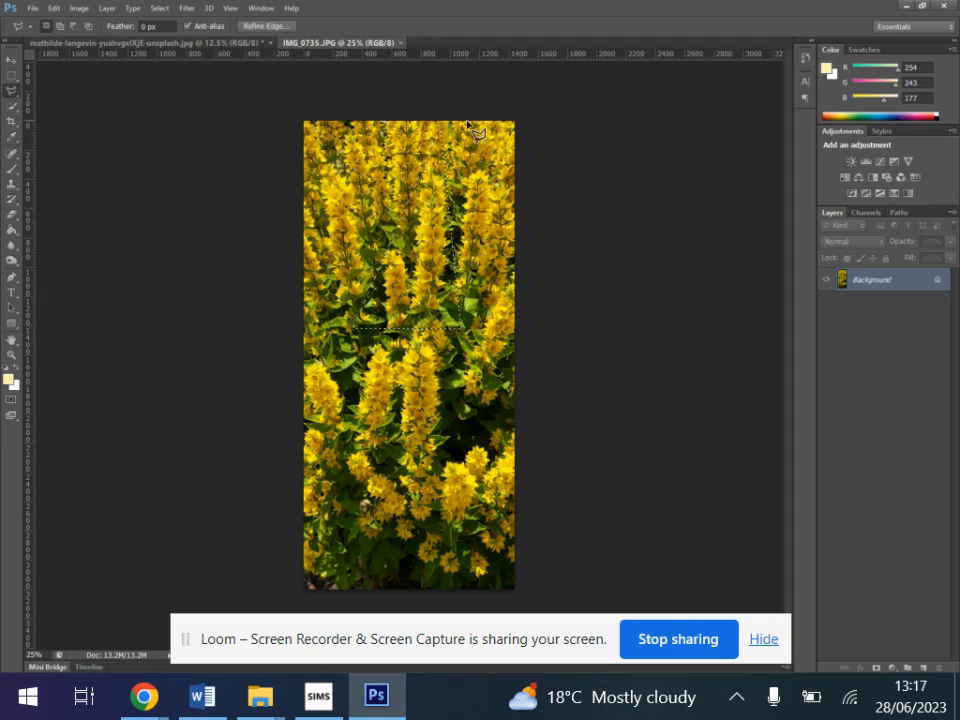
Copy the selected flowers and paste them into the mathilde-langevin portrait document
left_click(54, 8)
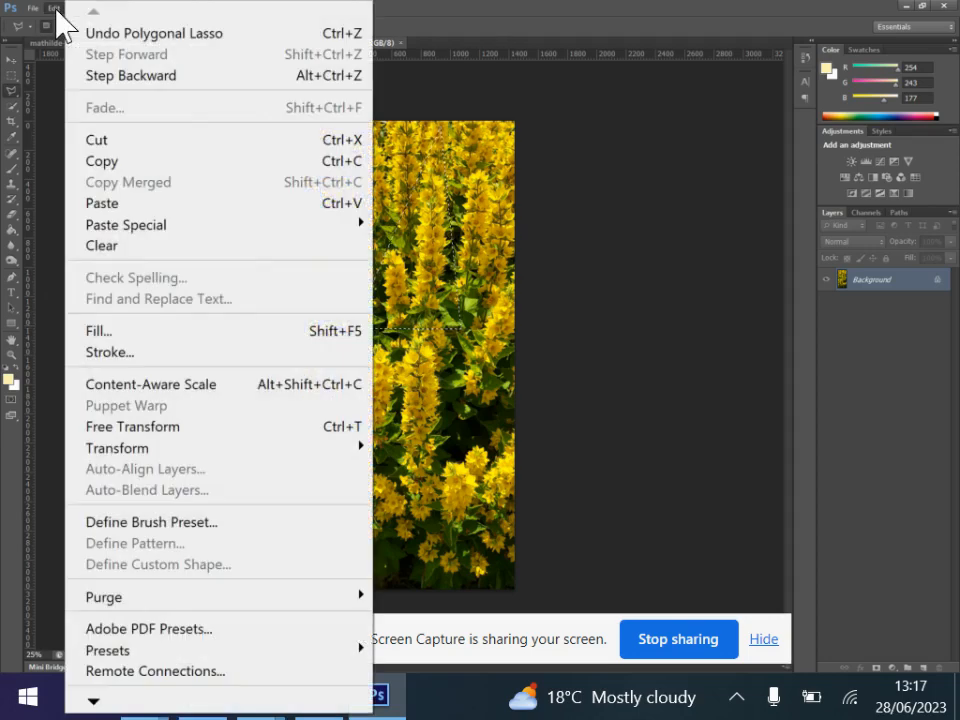
left_click(118, 163)
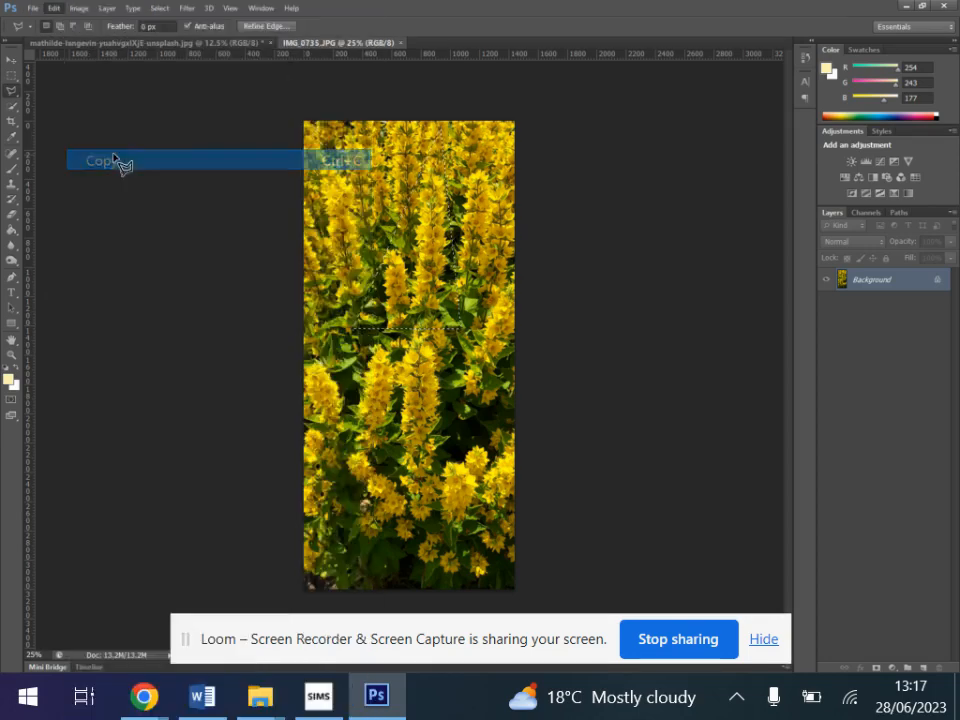
left_click(210, 45)
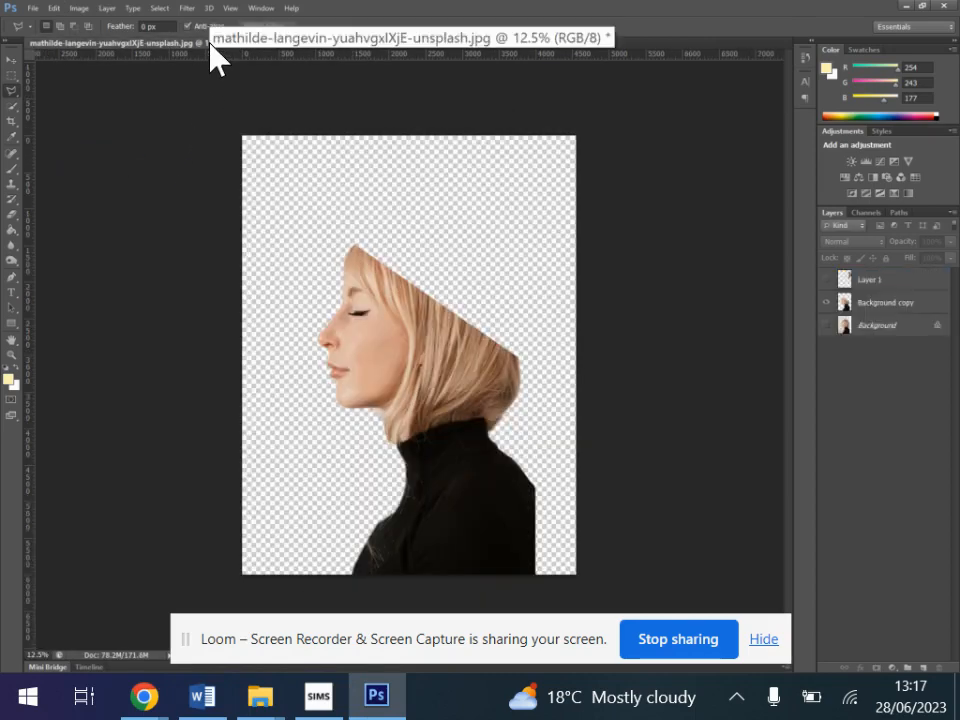
left_click(34, 8)
mouse_move(55, 8)
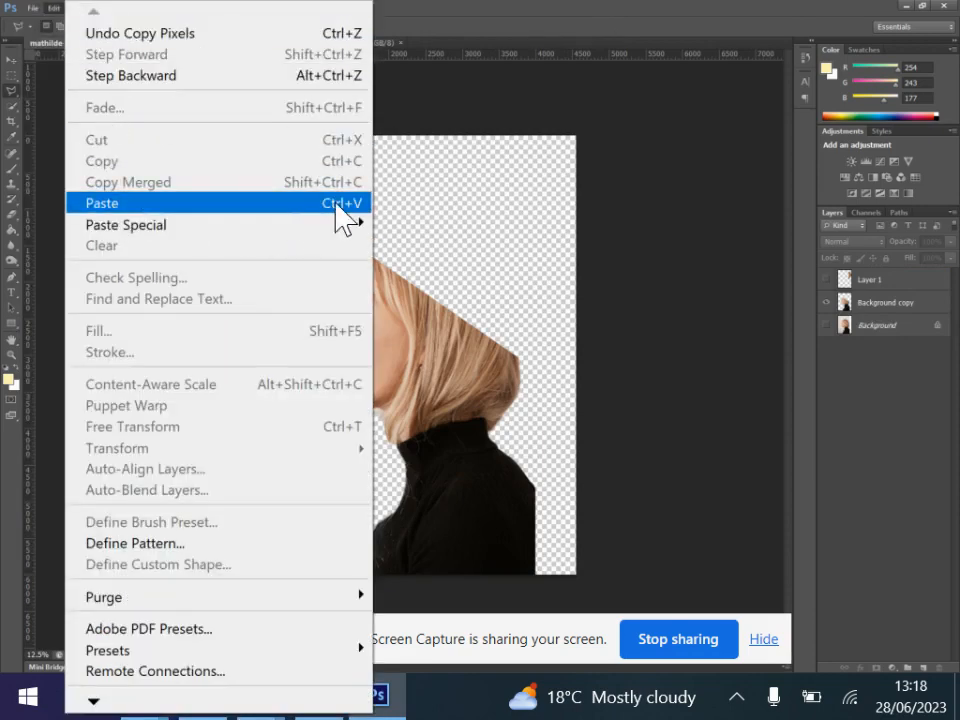
left_click(362, 205)
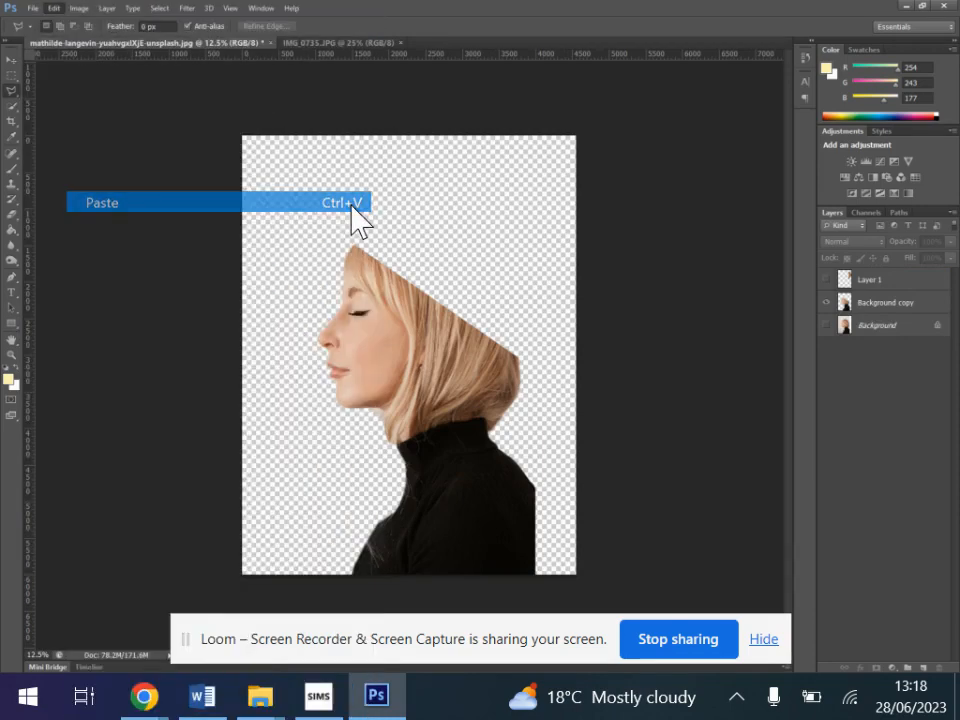
Enlarge the pasted flower piece to about 146%, rotate it about 35° clockwise and position it at the back of the cut head
left_click(11, 62)
left_click_drag(417, 403, 457, 307)
left_click_drag(521, 208, 553, 223)
left_click_drag(497, 296, 492, 359)
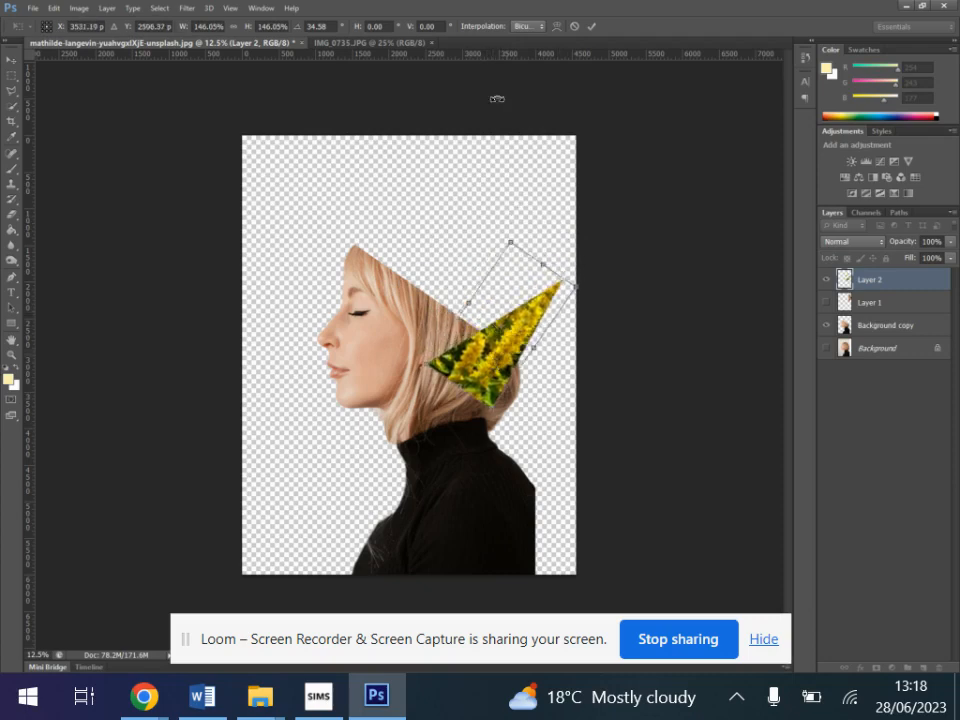
left_click(592, 26)
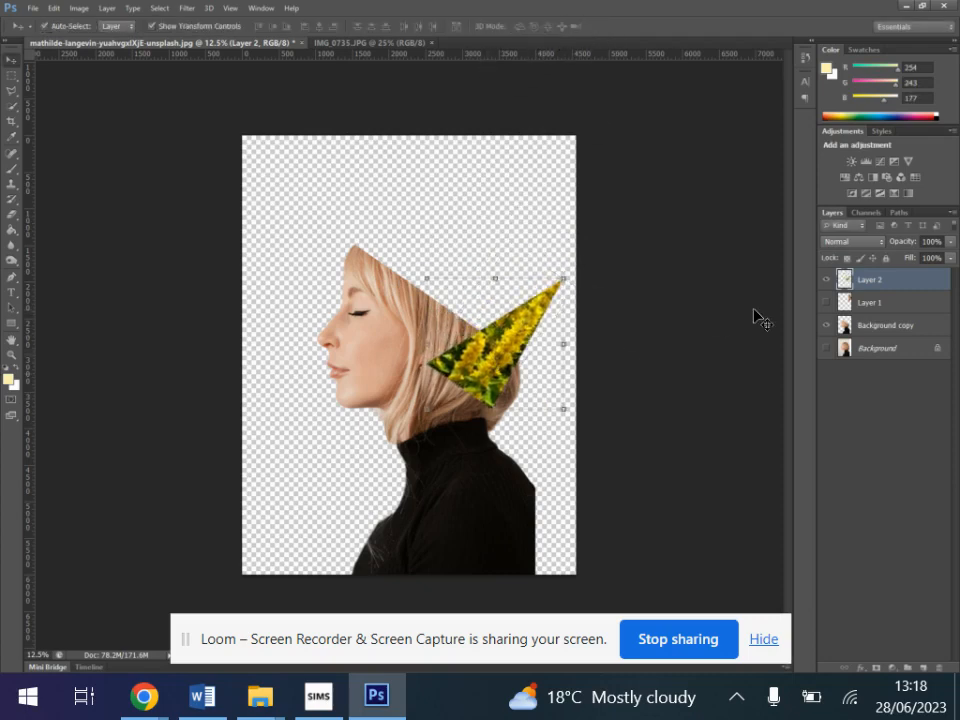
Move Layer 2 beneath Background copy and nudge the flowers slightly upward so they emerge from the head opening
left_click_drag(884, 287, 891, 333)
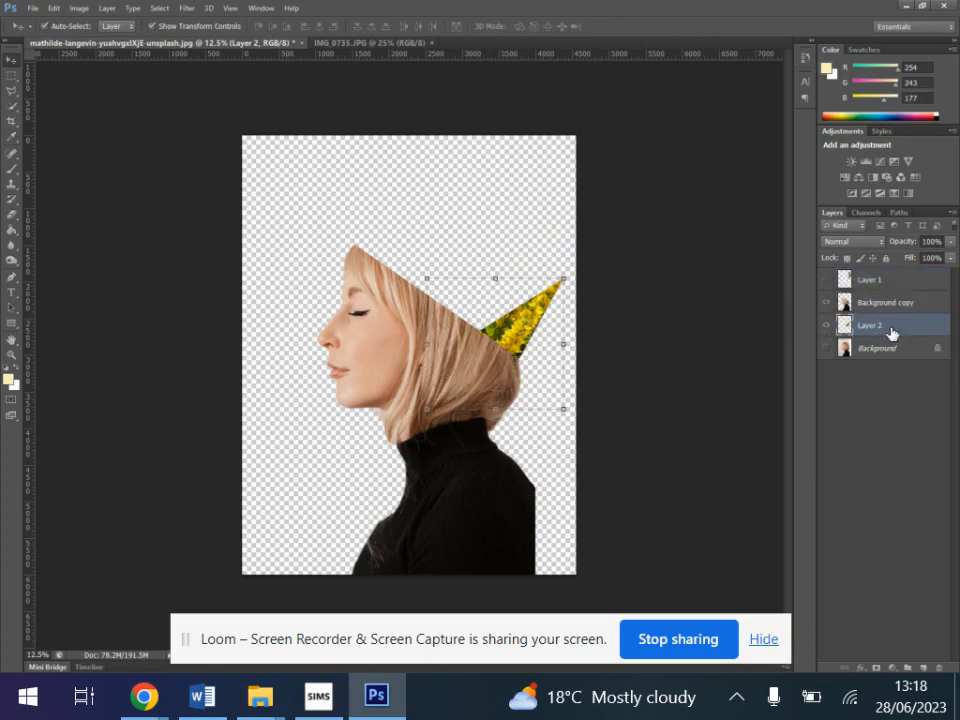
left_click_drag(513, 336, 511, 328)
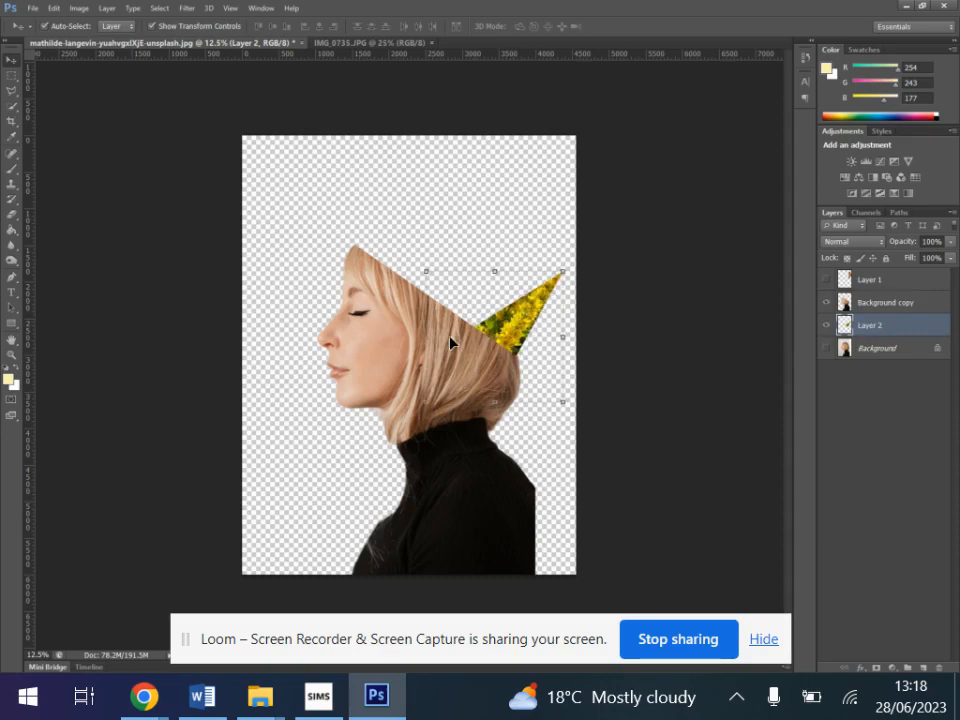
Open the football stadium photo 55465C9F-03FF-4B28-BF52-4CB2E1AA492A and activate the Polygonal Lasso tool
left_click(33, 8)
left_click(55, 47)
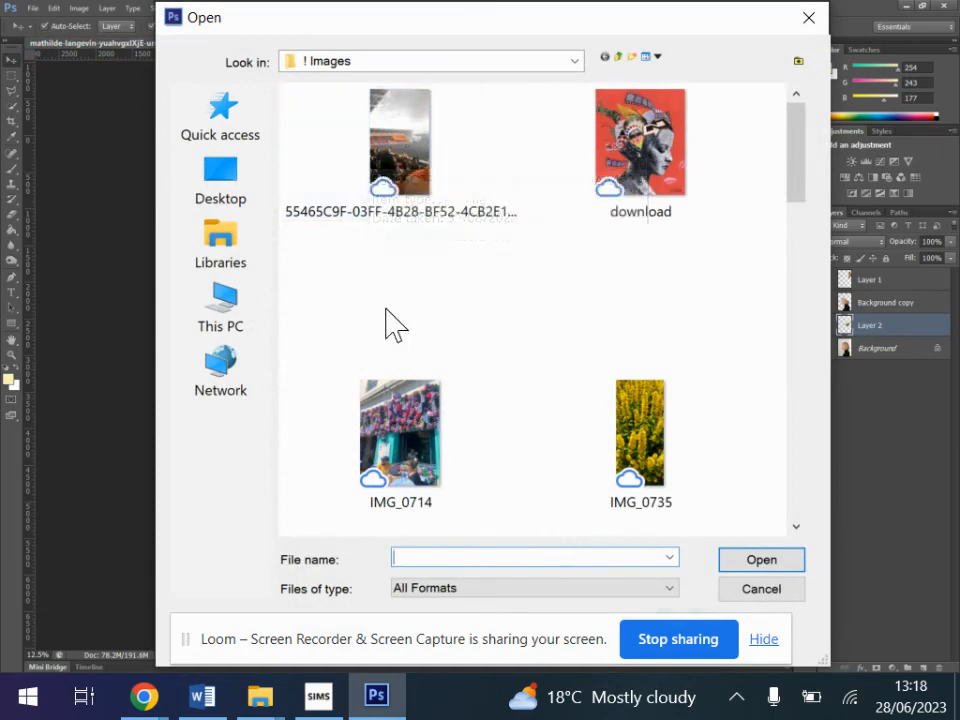
left_click(413, 170)
left_click(760, 565)
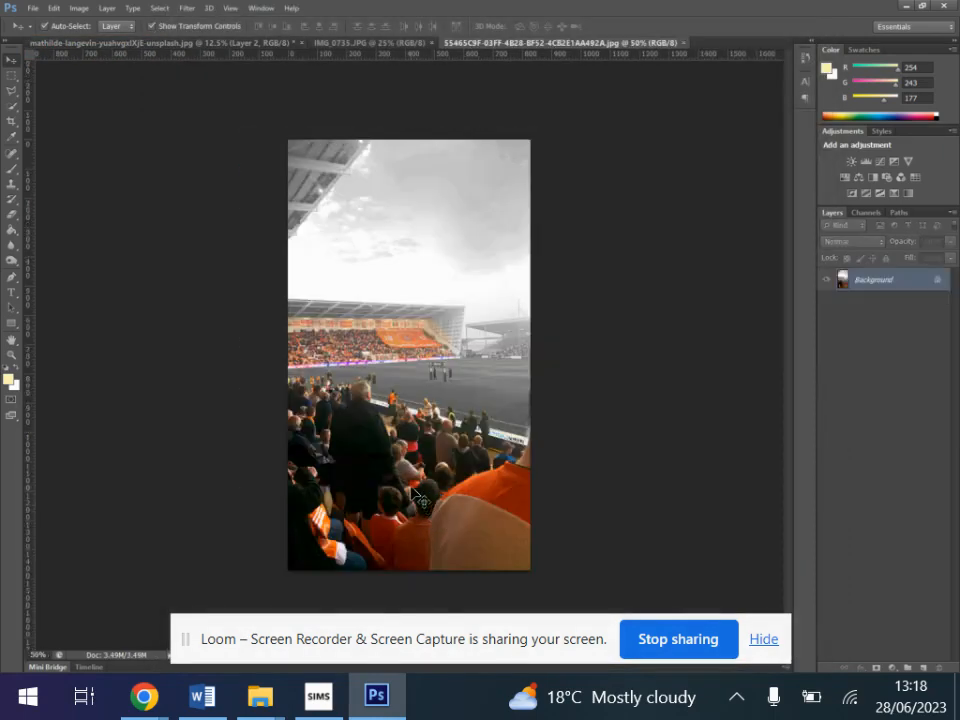
left_click(12, 90)
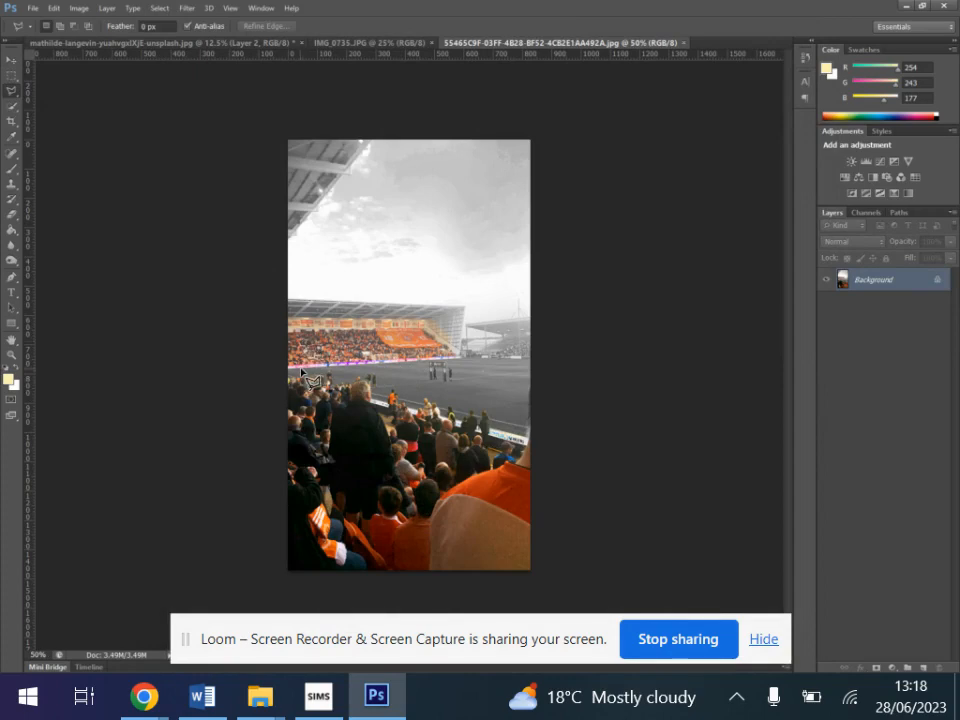
left_click(475, 303)
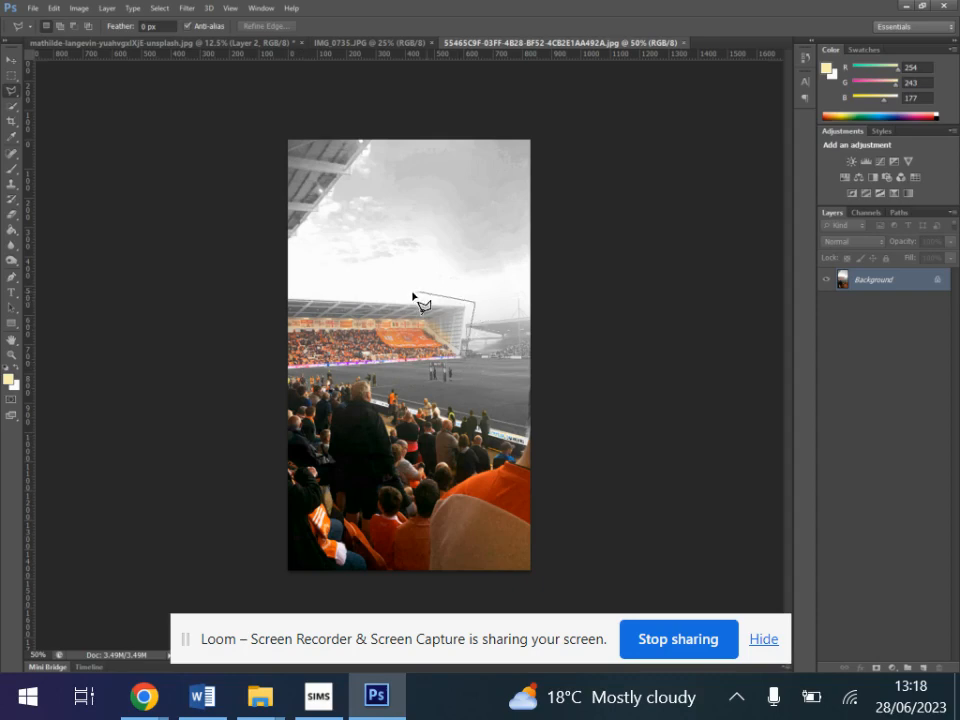
left_click(280, 294)
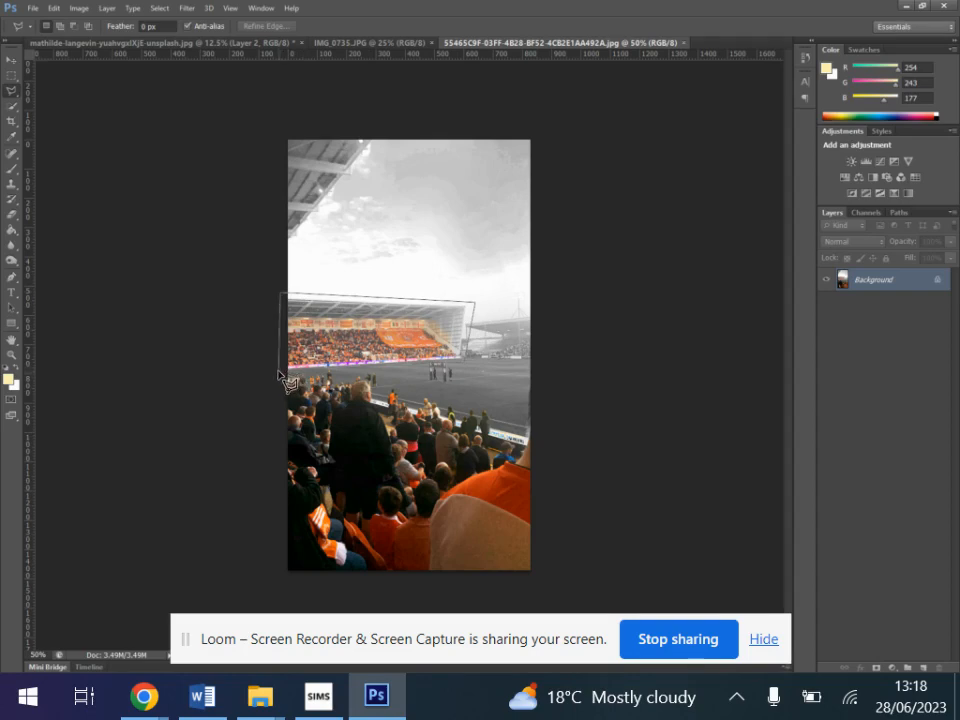
left_click(280, 371)
key("Escape")
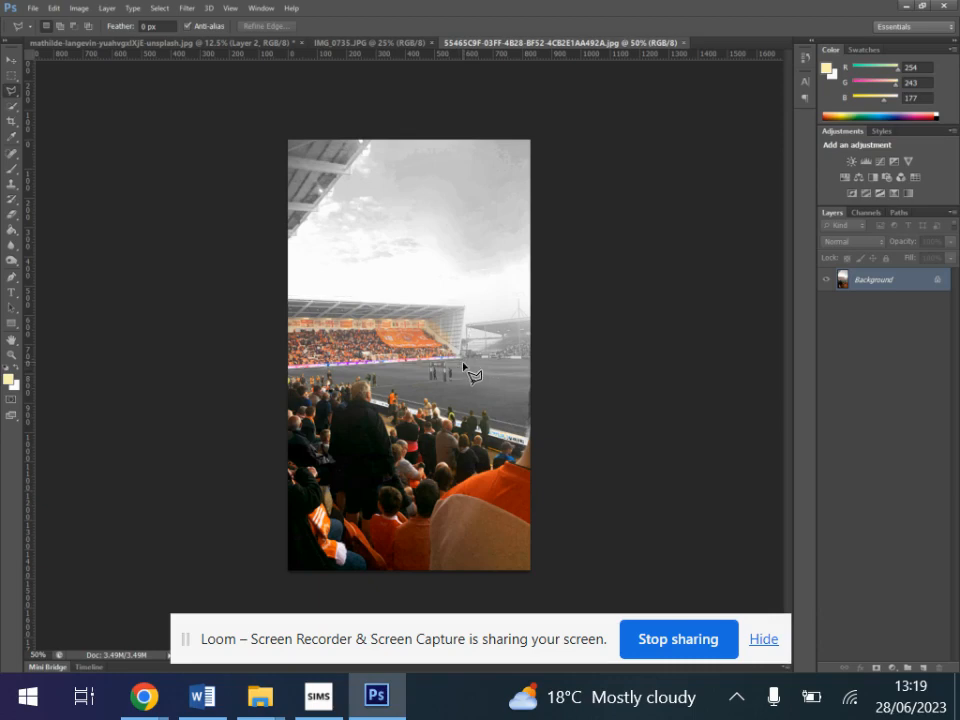
Select the far orange stand, including its roof, with a four-cornered Polygonal Lasso outline
left_click(279, 370)
left_click(464, 360)
left_click(471, 300)
left_click(271, 294)
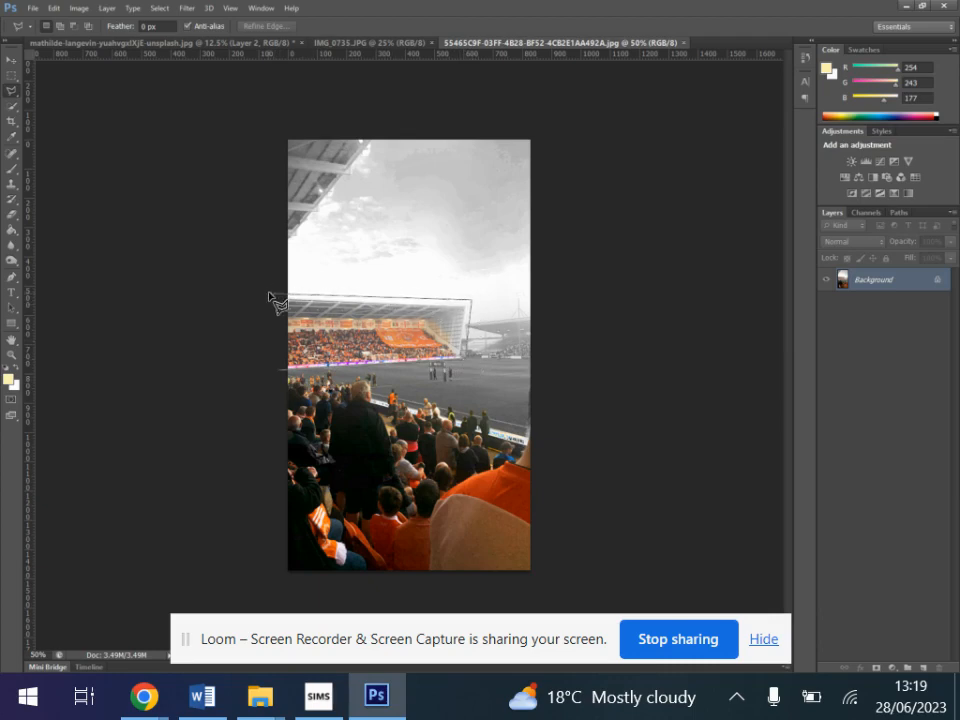
left_click(281, 374)
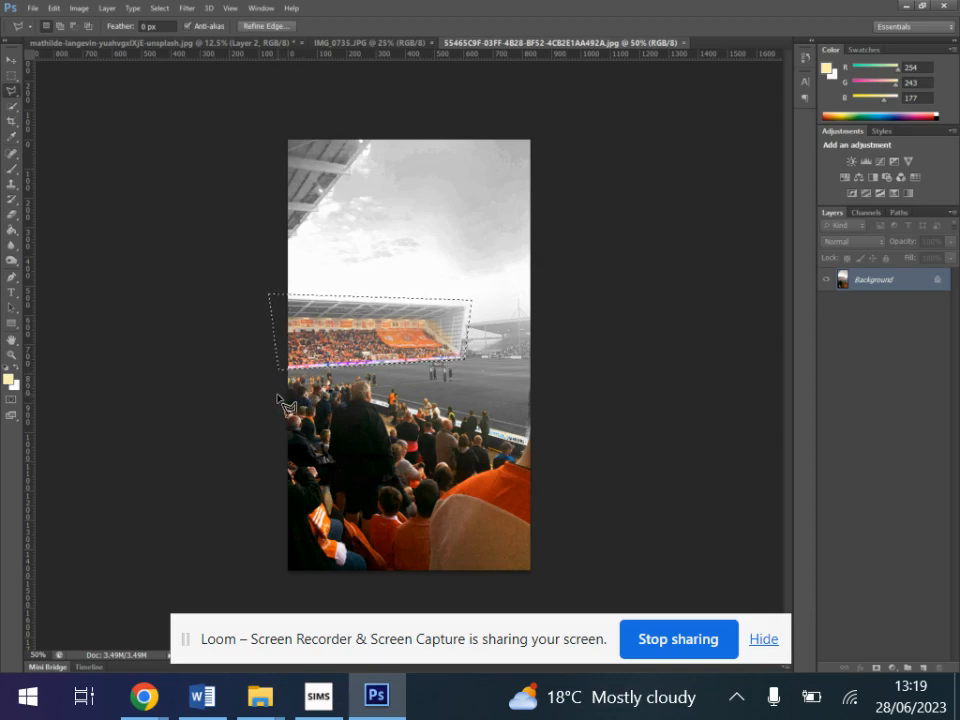
Copy the selected stand into the mathilde-langevin portrait document as a new layer above Layer 2
left_click(348, 43)
left_click(248, 43)
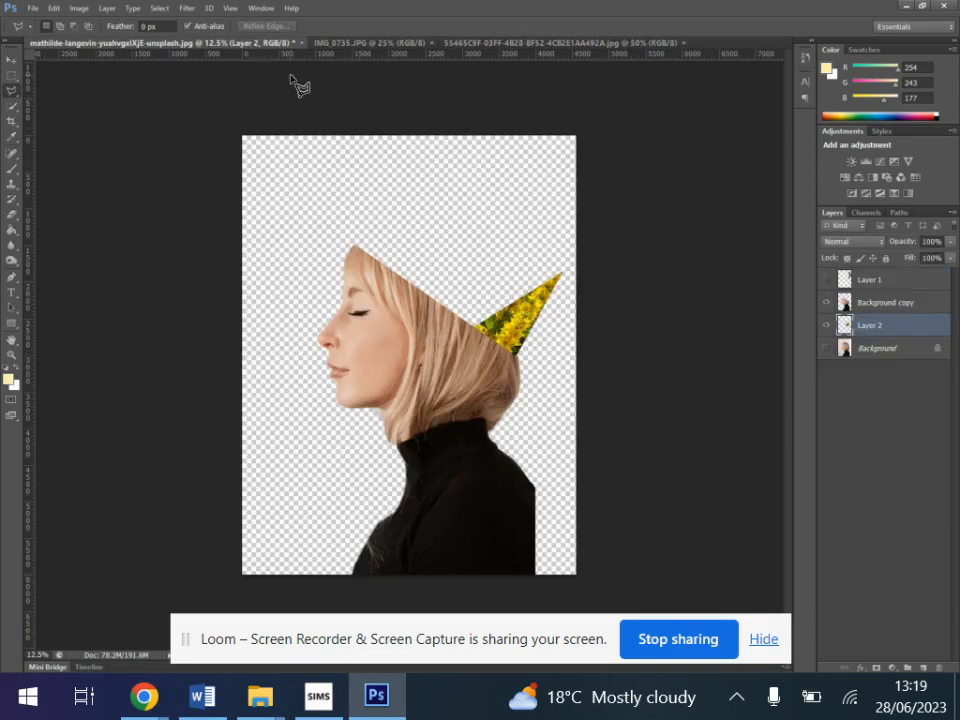
key("ctrl+j")
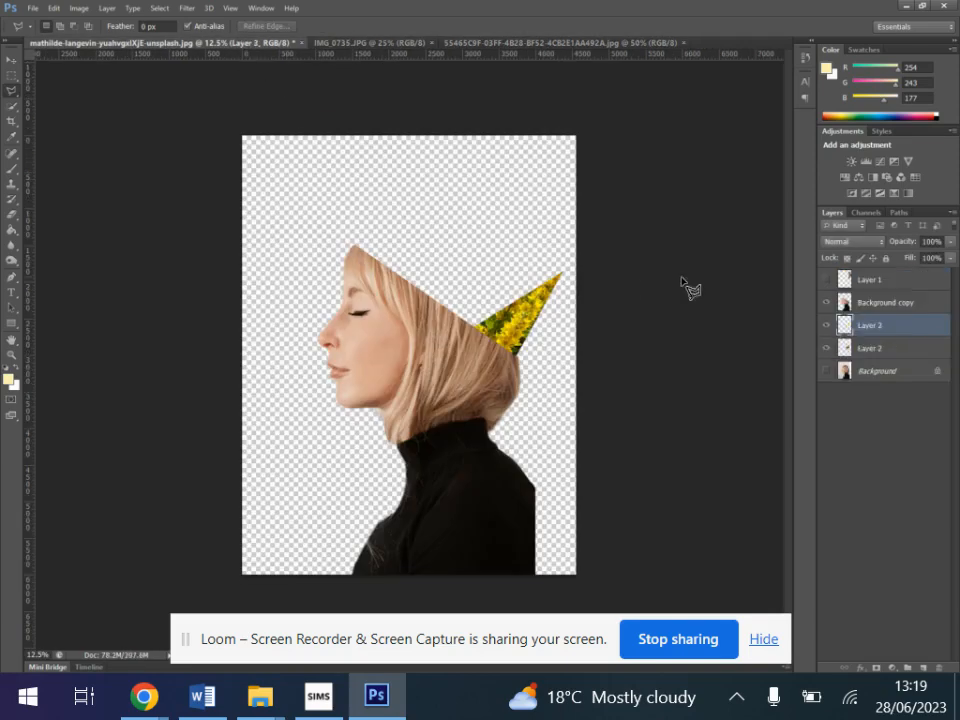
Enlarge the stadium stand on Layer 3 to roughly four times its size and apply the transformation
left_click(12, 60)
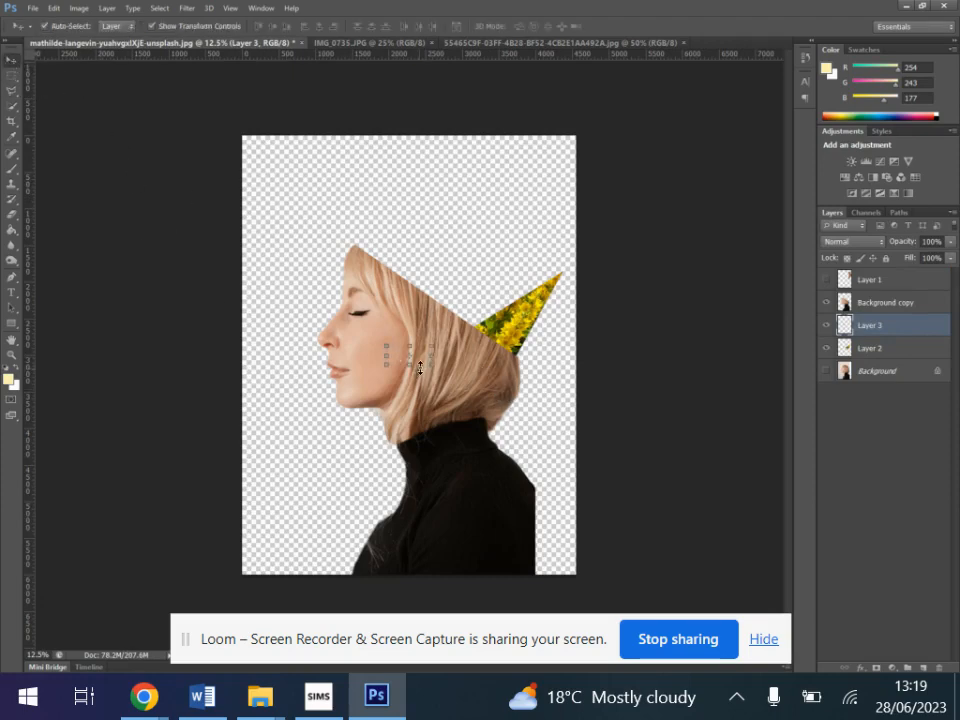
mouse_move(418, 365)
left_mouse_down()
mouse_move(413, 353)
mouse_move(415, 362)
left_mouse_up()
left_click(885, 326)
left_click_drag(436, 343, 584, 283)
left_click(591, 27)
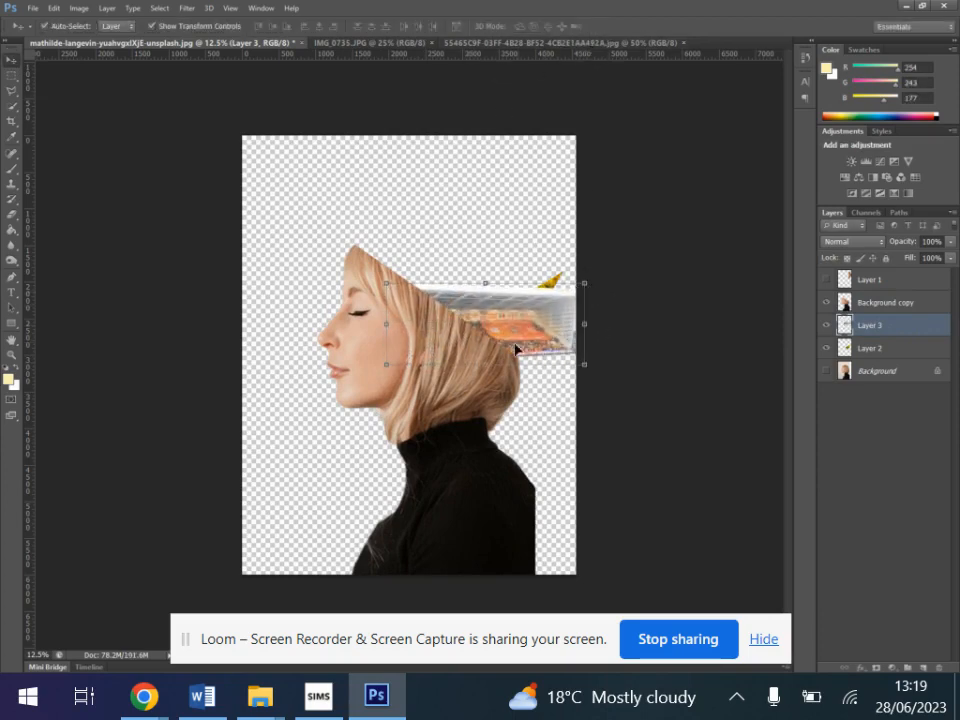
Rotate the stadium stand about 36° counter-clockwise and position it rising from the head opening, overlapping the flowers
left_click_drag(514, 341, 514, 276)
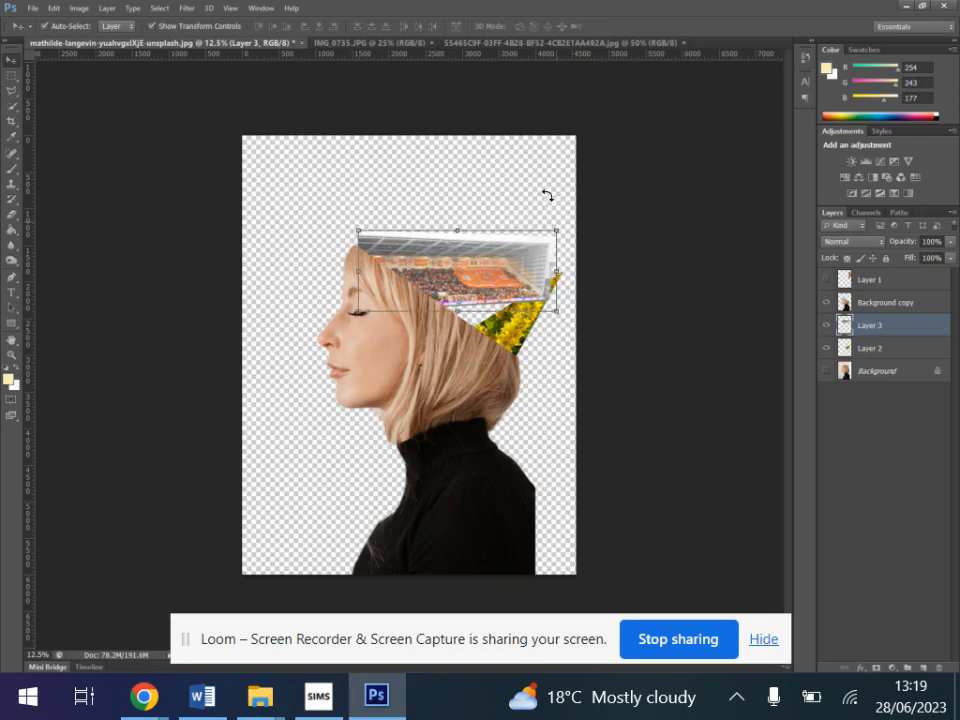
left_click_drag(546, 197, 471, 156)
mouse_move(471, 236)
left_mouse_down()
mouse_move(497, 250)
mouse_move(497, 267)
mouse_move(412, 237)
mouse_move(455, 237)
left_mouse_up()
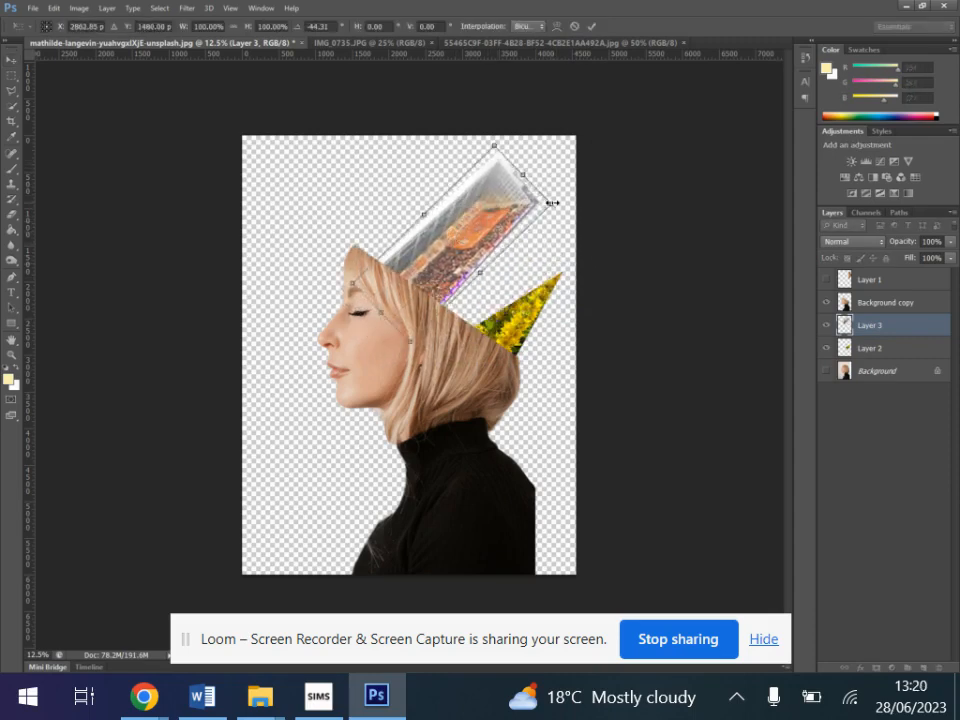
left_click_drag(553, 207, 573, 222)
left_click_drag(456, 265, 494, 274)
left_click(594, 27)
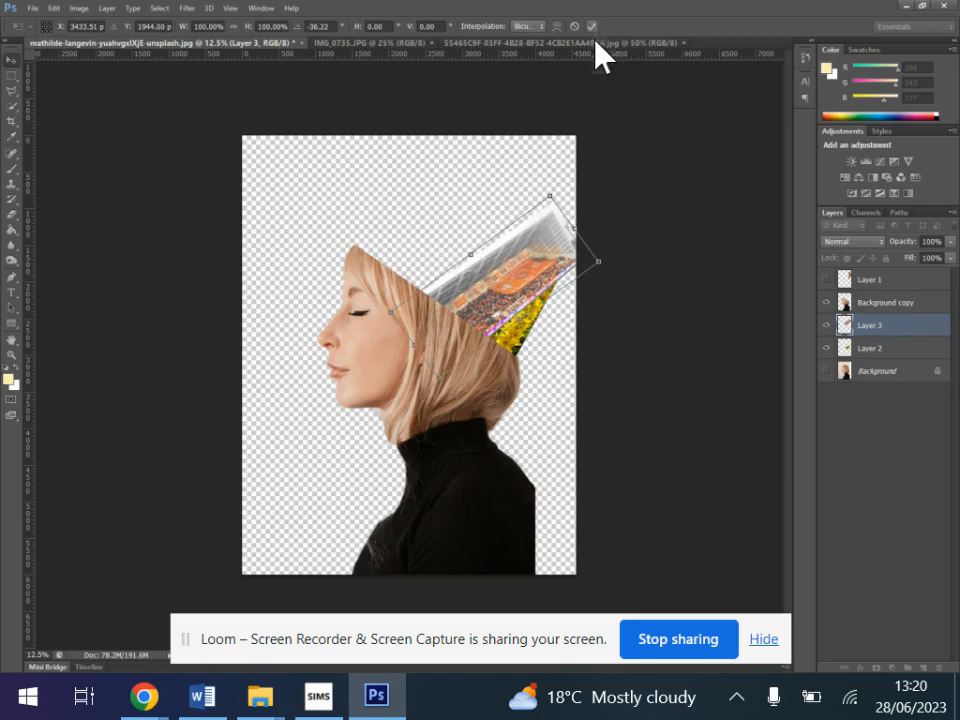
Move Layer 2 with the flowers above Layer 3 and leave only Layer 2 selected
left_click_drag(887, 357, 885, 322)
left_click_drag(550, 333, 515, 333)
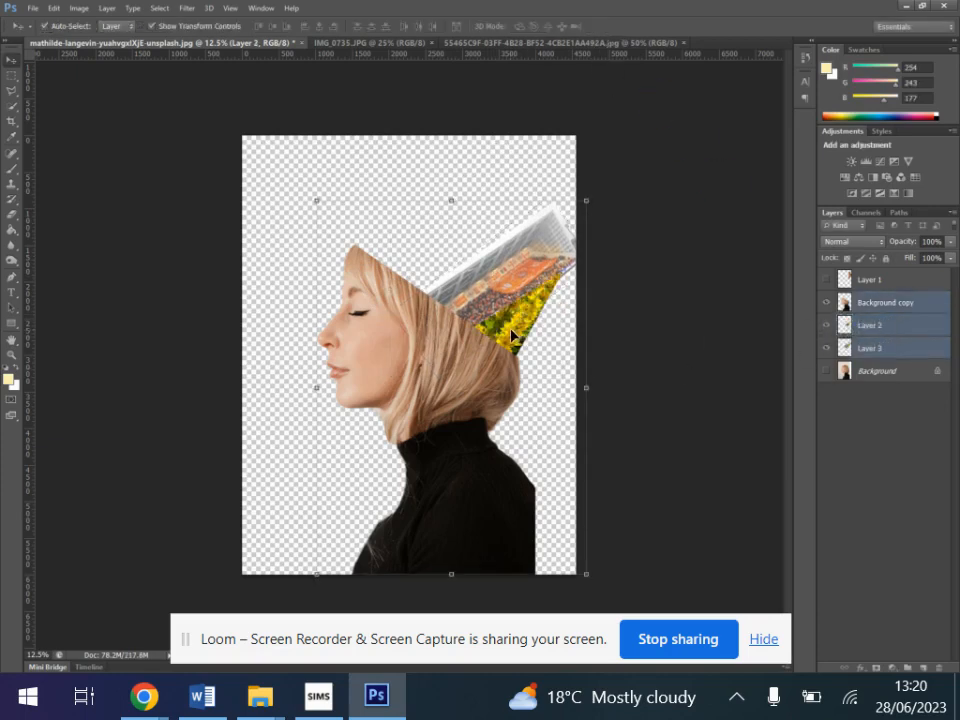
left_click(901, 345)
left_click(887, 328)
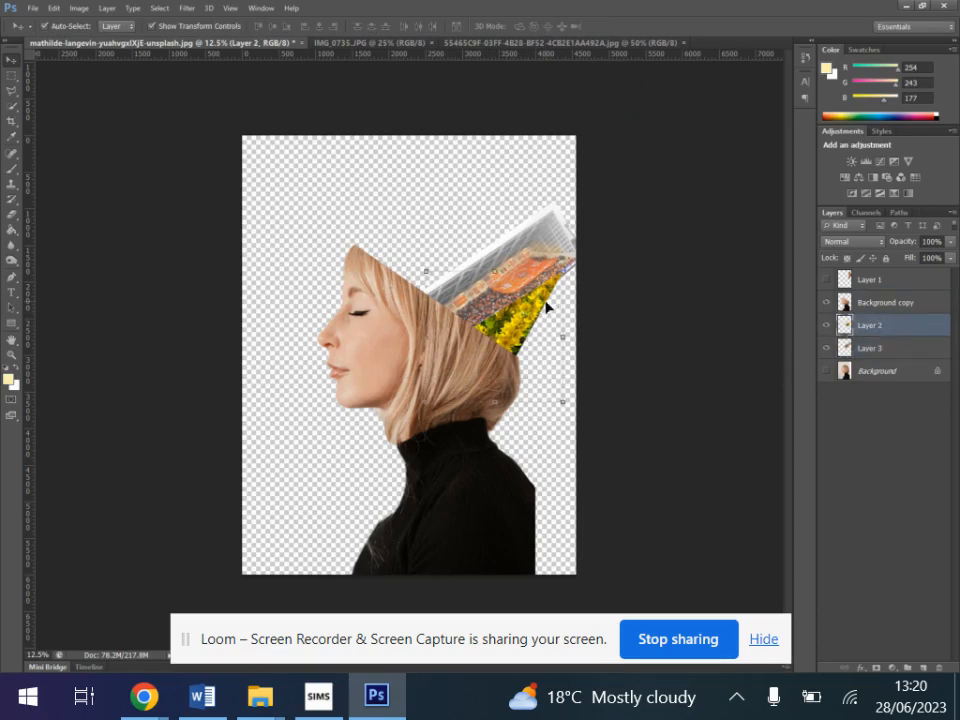
Select Layer 3 in the portrait document and open the food photo IMG_9677 from the ! Images folder
left_click(870, 350)
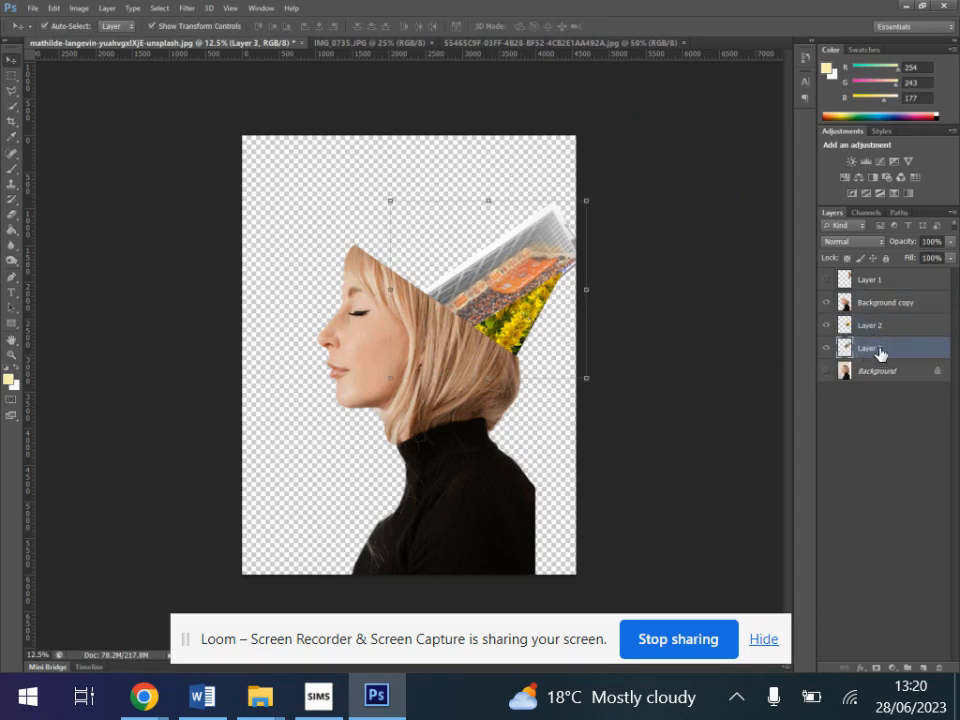
left_click(30, 8)
left_click(75, 48)
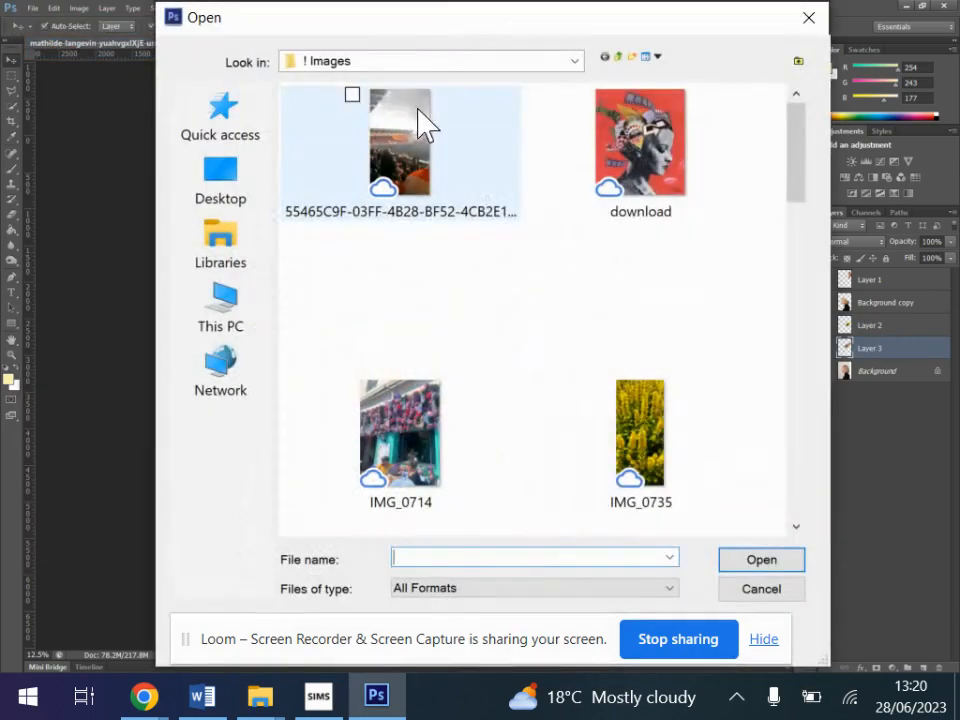
scroll(589, 343, "down", 2)
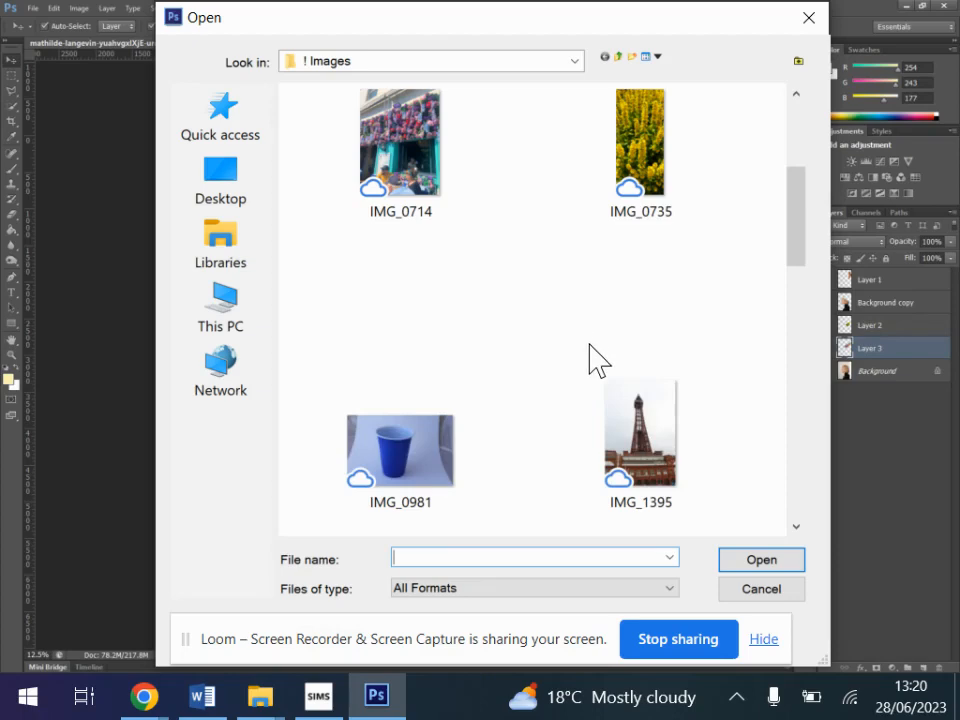
scroll(590, 345, "down", 3)
scroll(603, 362, "down", 3)
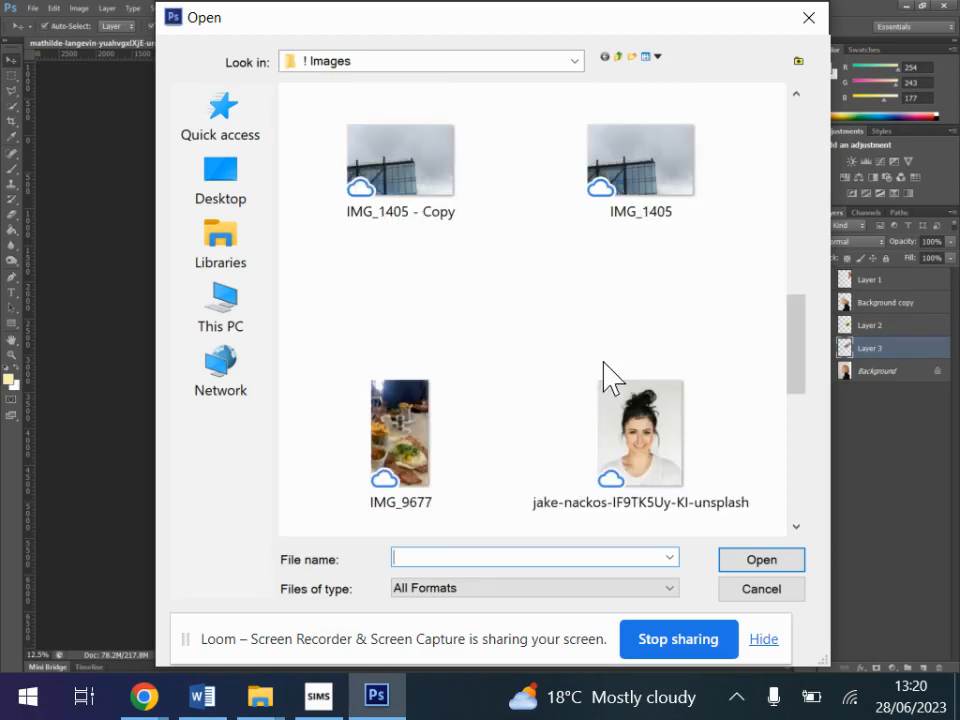
left_click(435, 440)
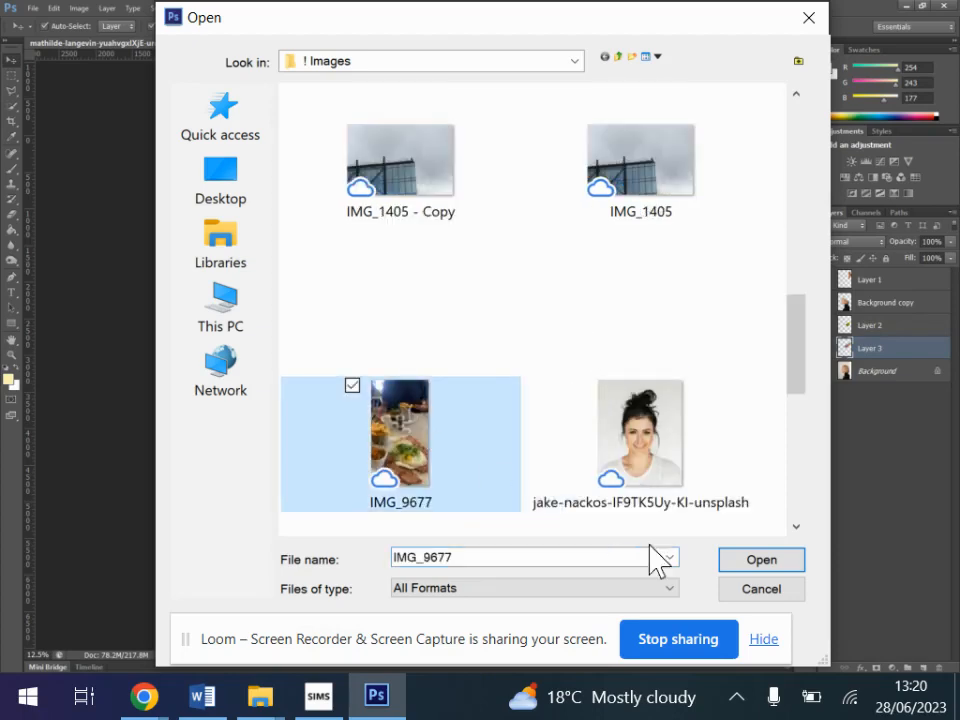
left_click(787, 568)
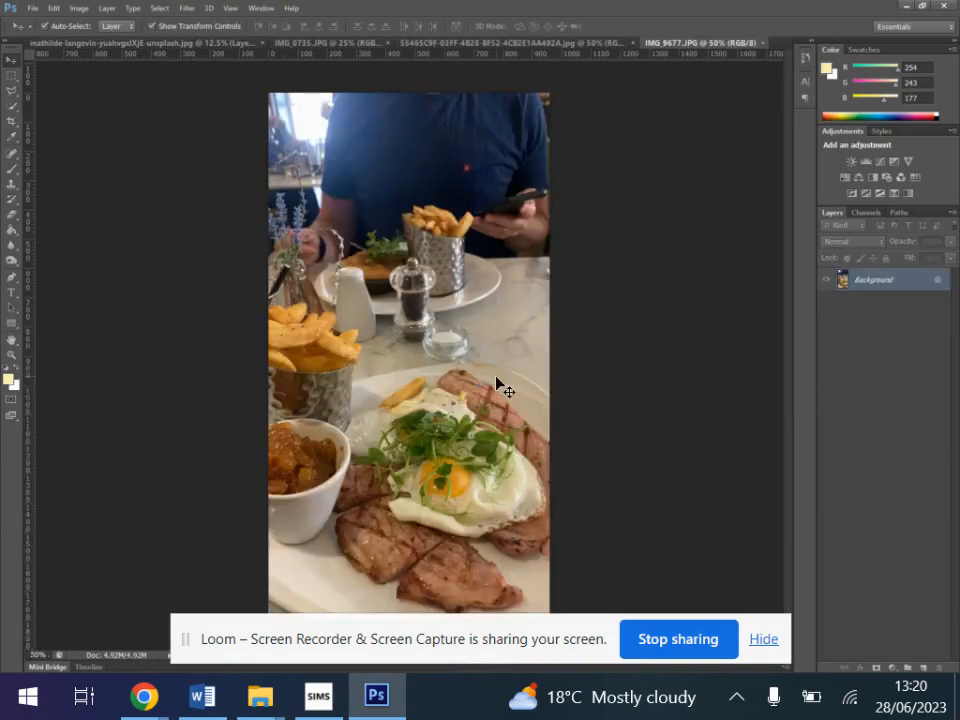
left_click(12, 90)
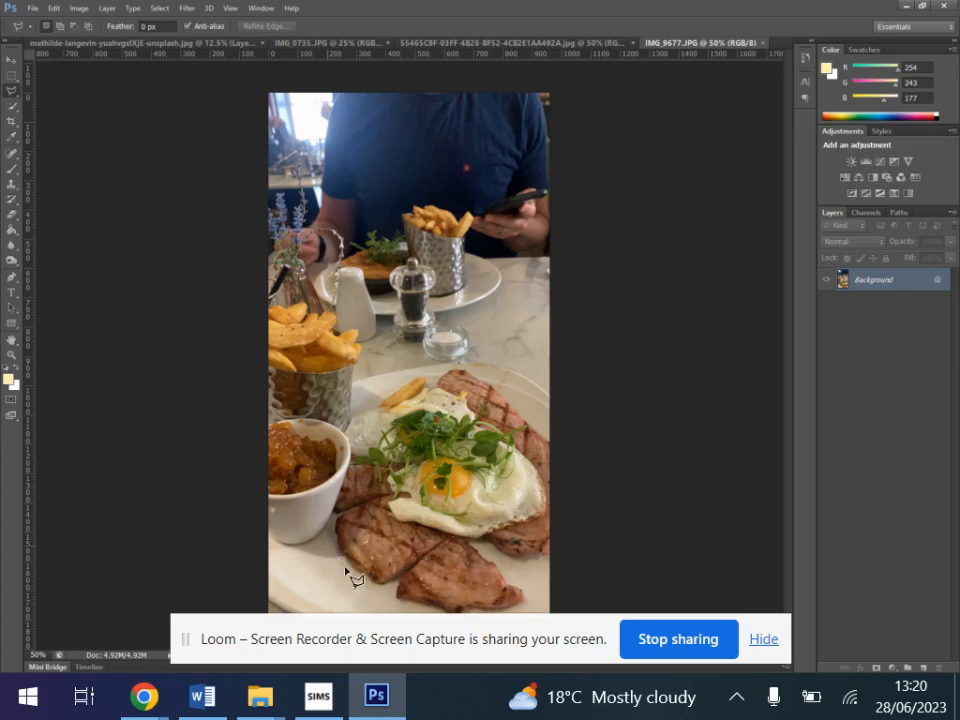
left_click(468, 621)
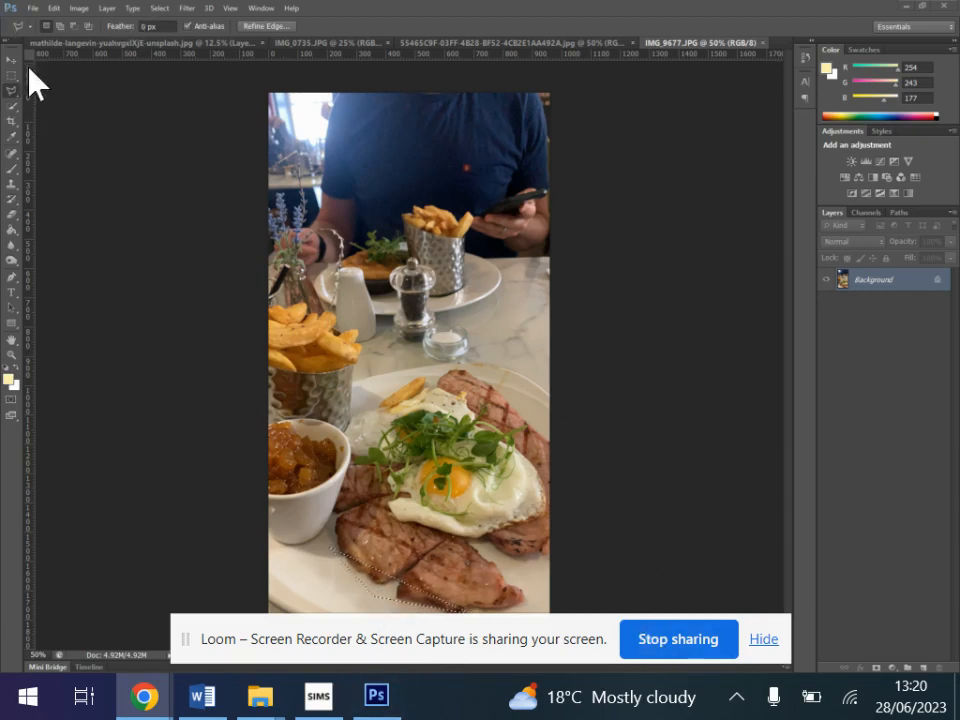
left_click(162, 9)
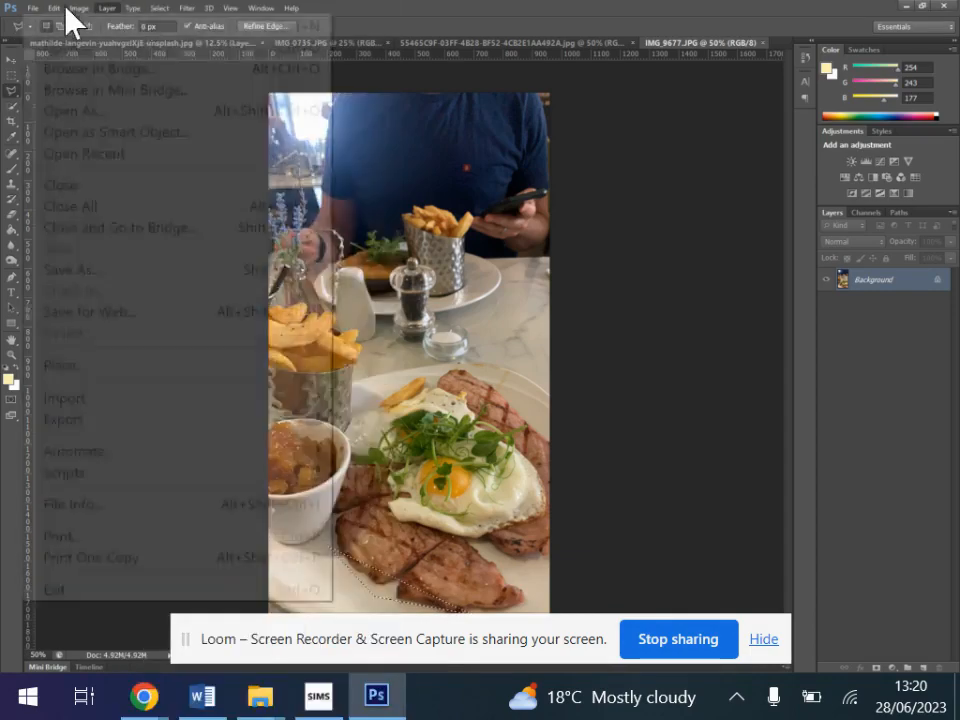
mouse_move(60, 8)
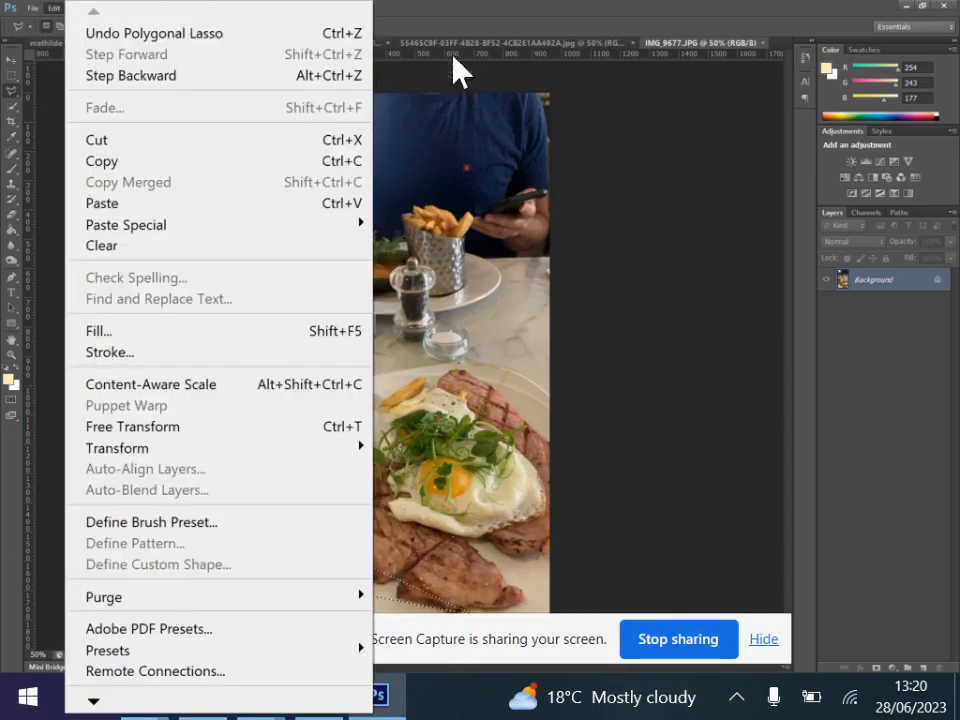
left_click(513, 126)
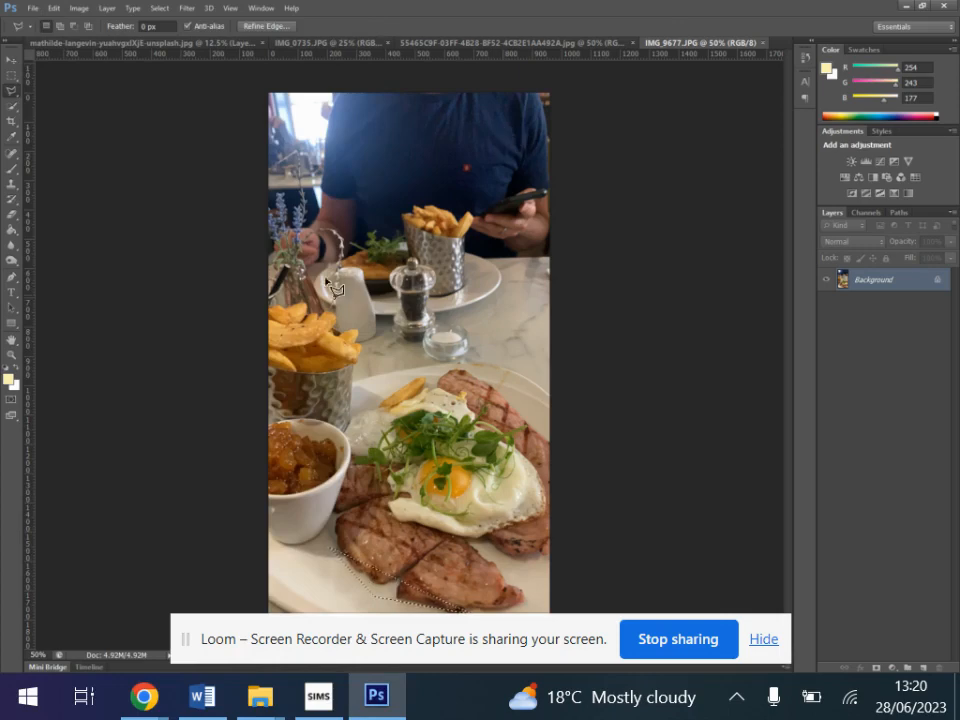
left_click(170, 9)
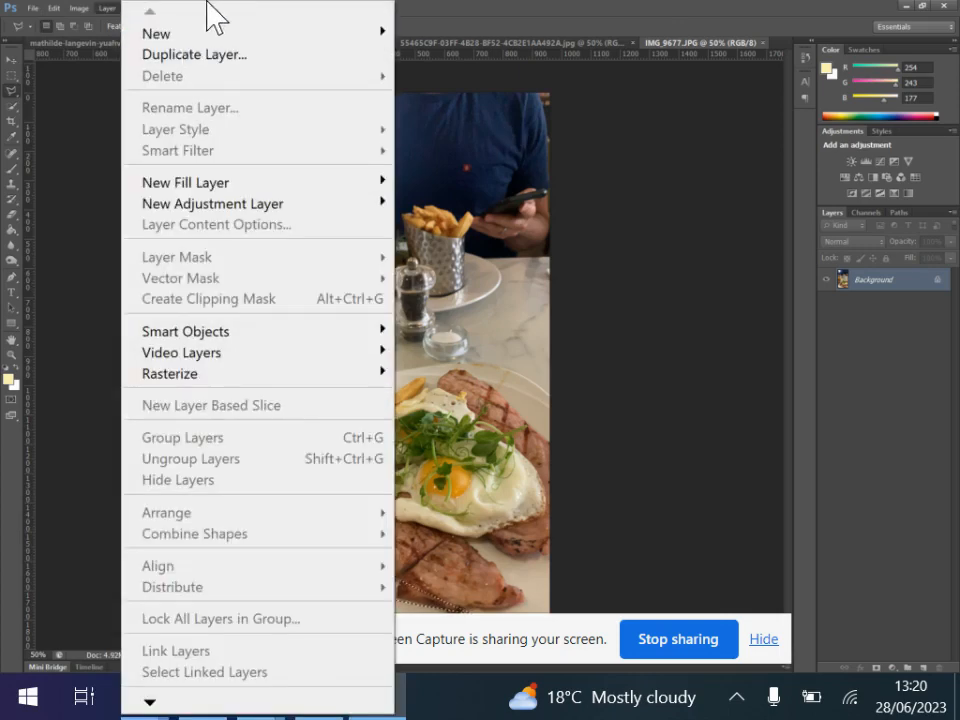
key("Escape")
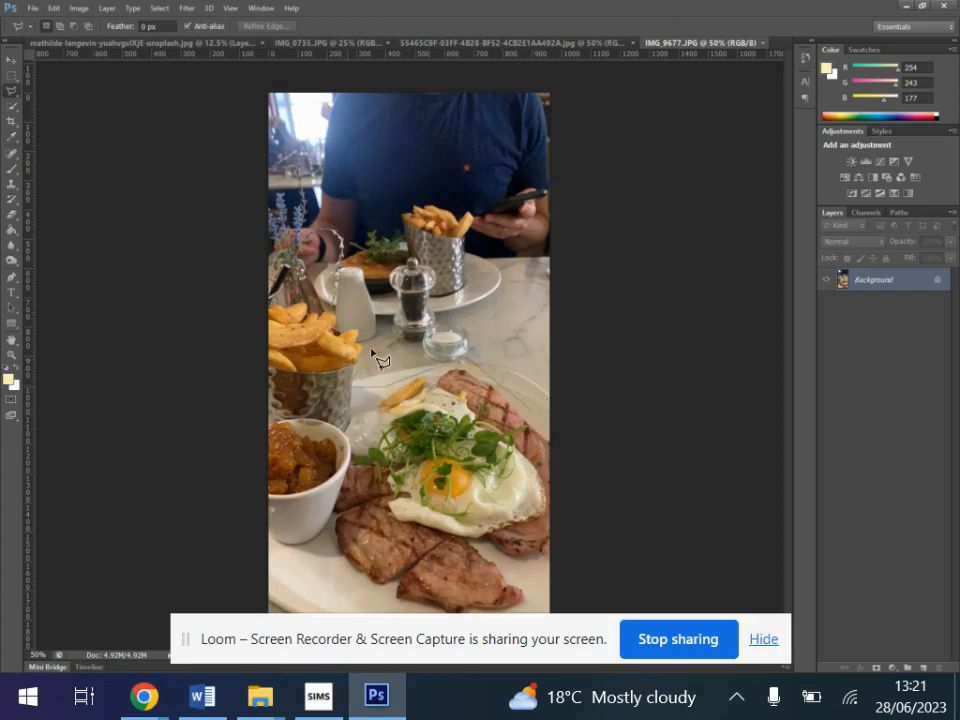
Outline the chips, the sauce pot and the plate of steak and egg with a closed Polygonal Lasso selection
left_click(309, 285)
left_click(242, 295)
left_click(261, 413)
left_click(256, 490)
left_click(273, 553)
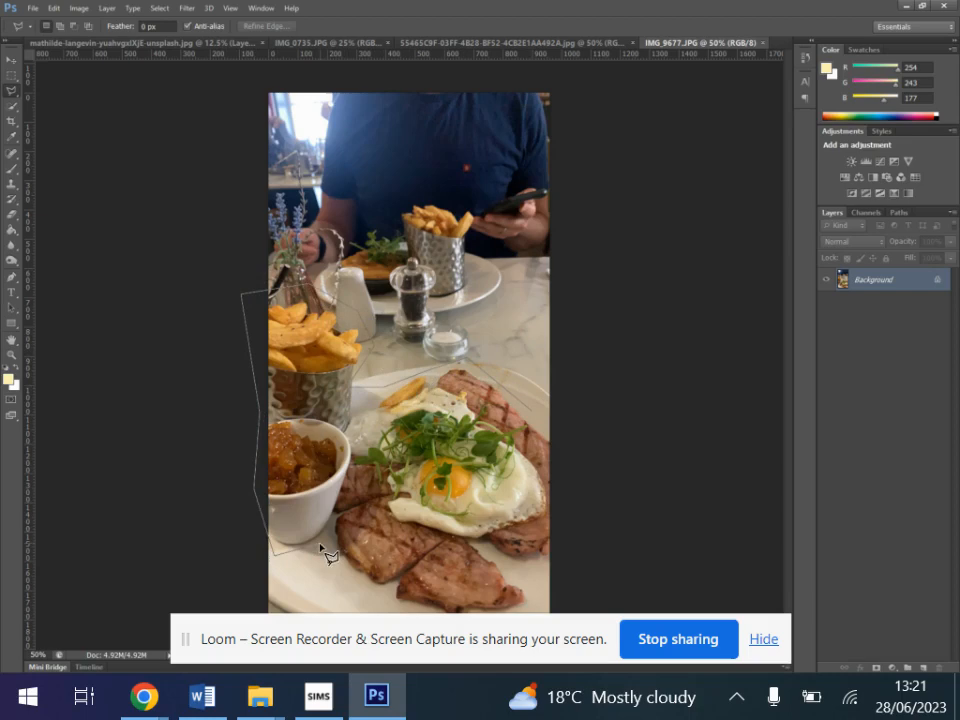
left_click(369, 598)
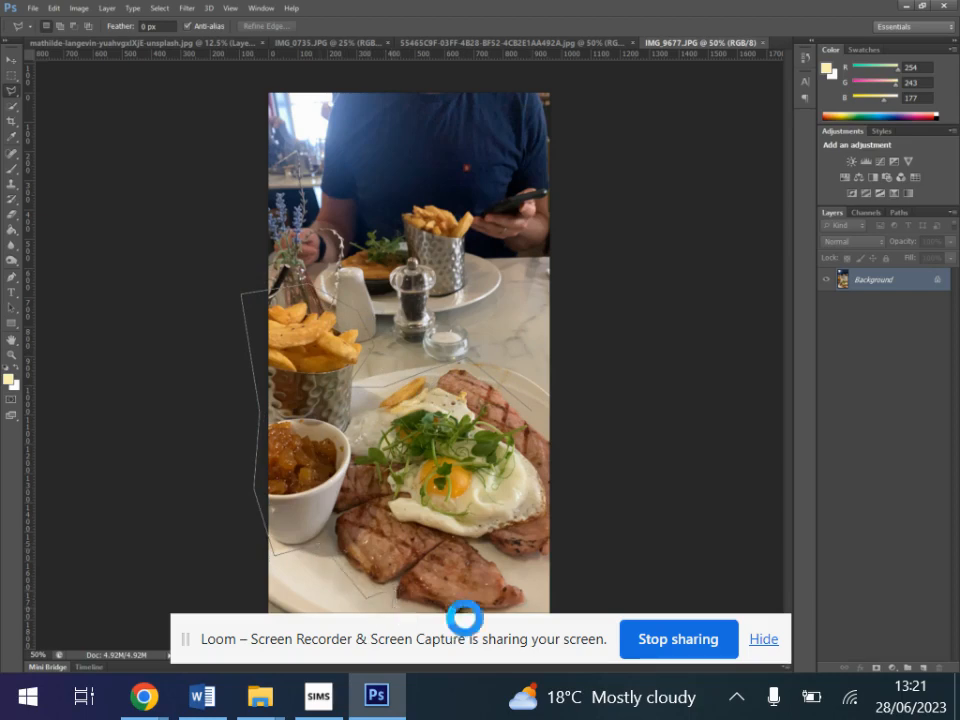
left_click(524, 616)
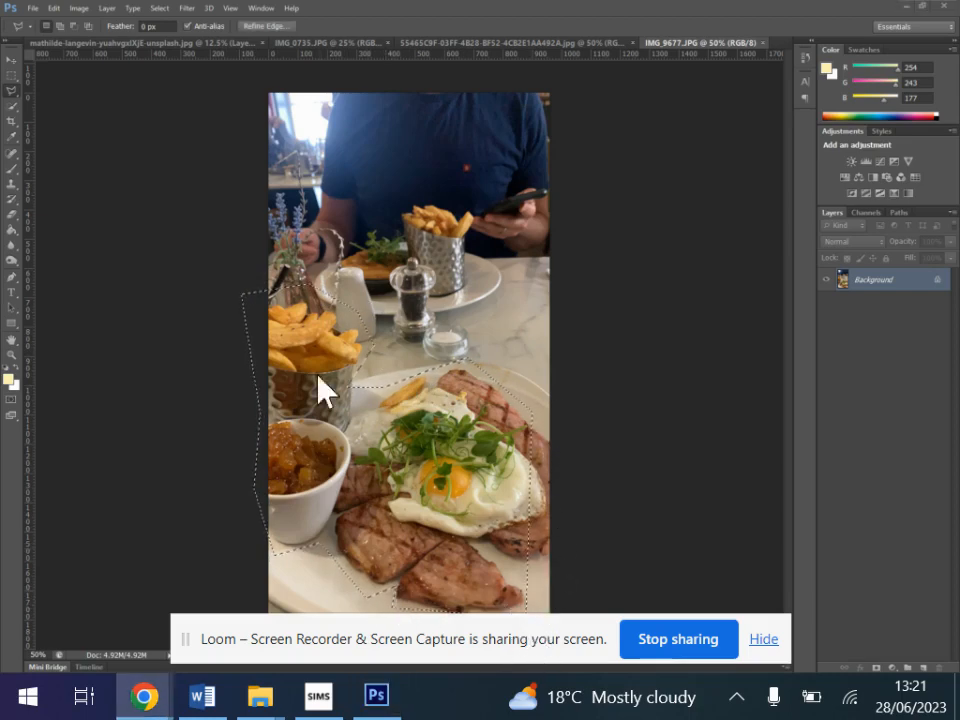
Copy the selected food into the mathilde-langevin portrait document as a new layer above Layer 3
left_click(35, 8)
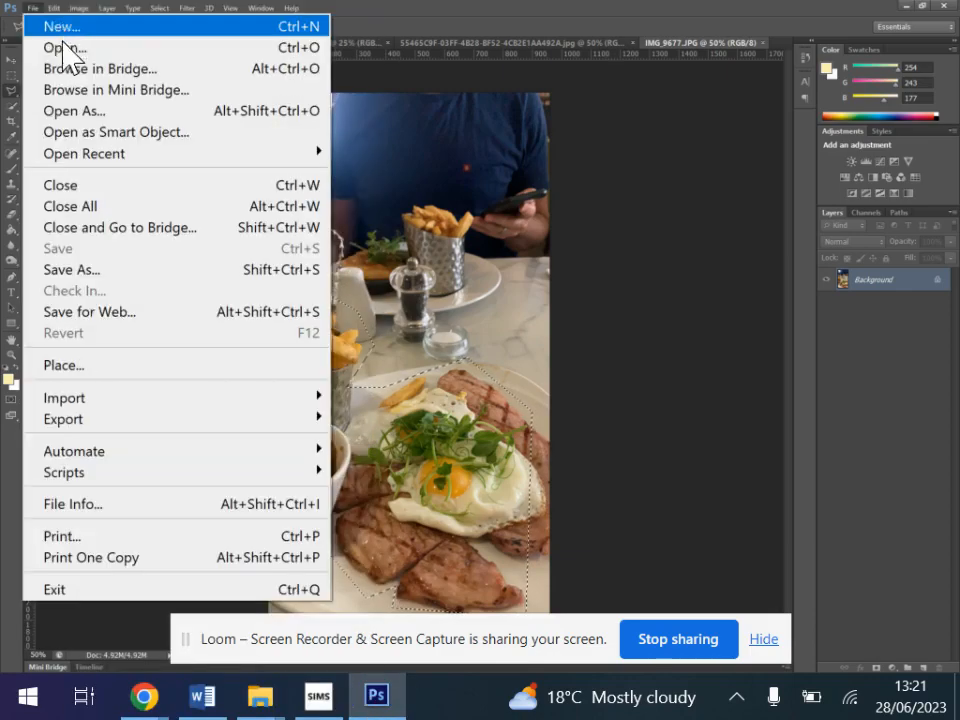
mouse_move(54, 8)
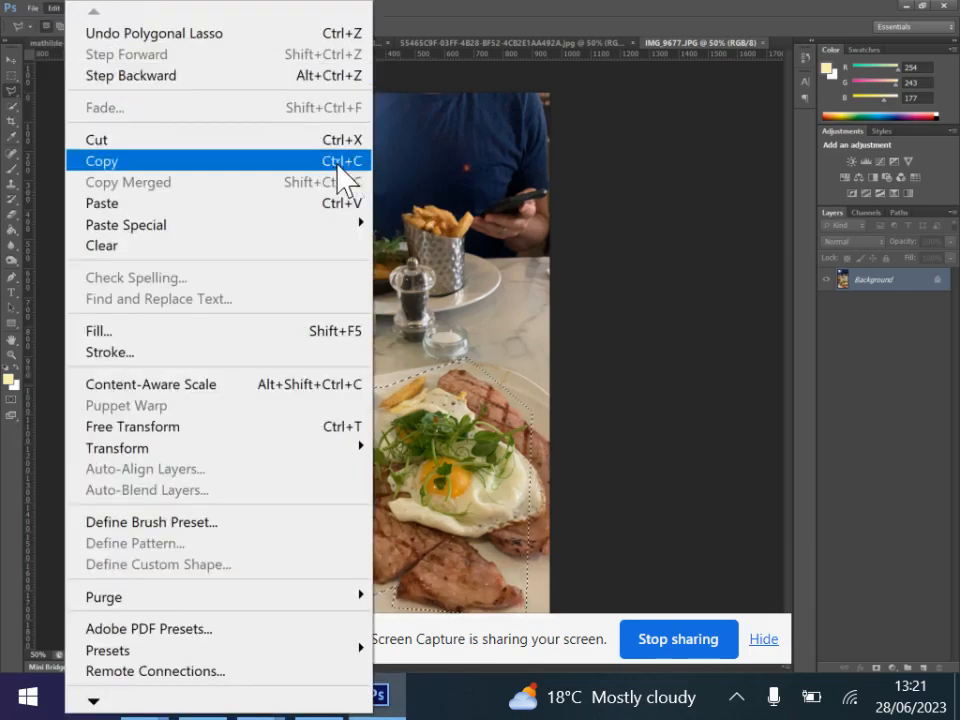
left_click(342, 163)
left_click(129, 43)
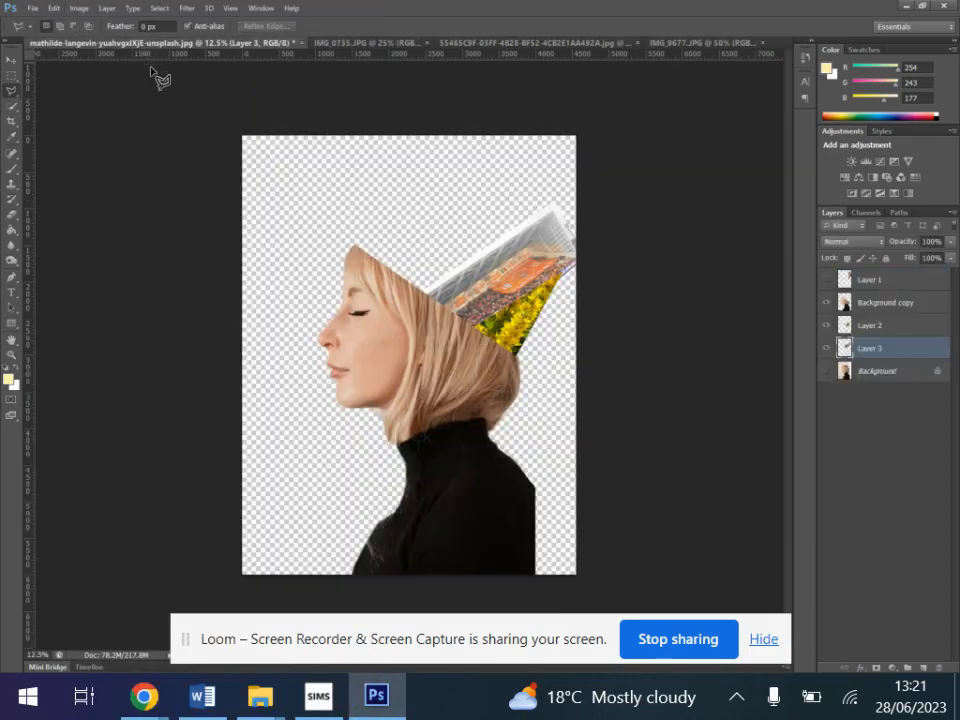
key("ctrl+v")
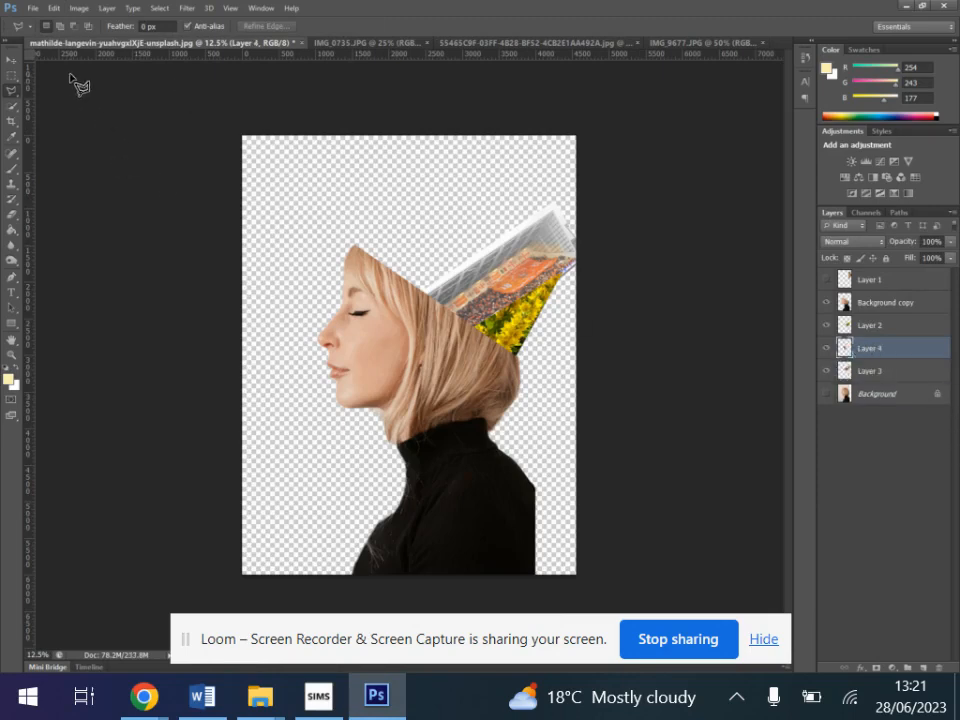
Enlarge the food cut-out on Layer 4 to about 245% and rotate it about 23.5° clockwise
left_click(11, 60)
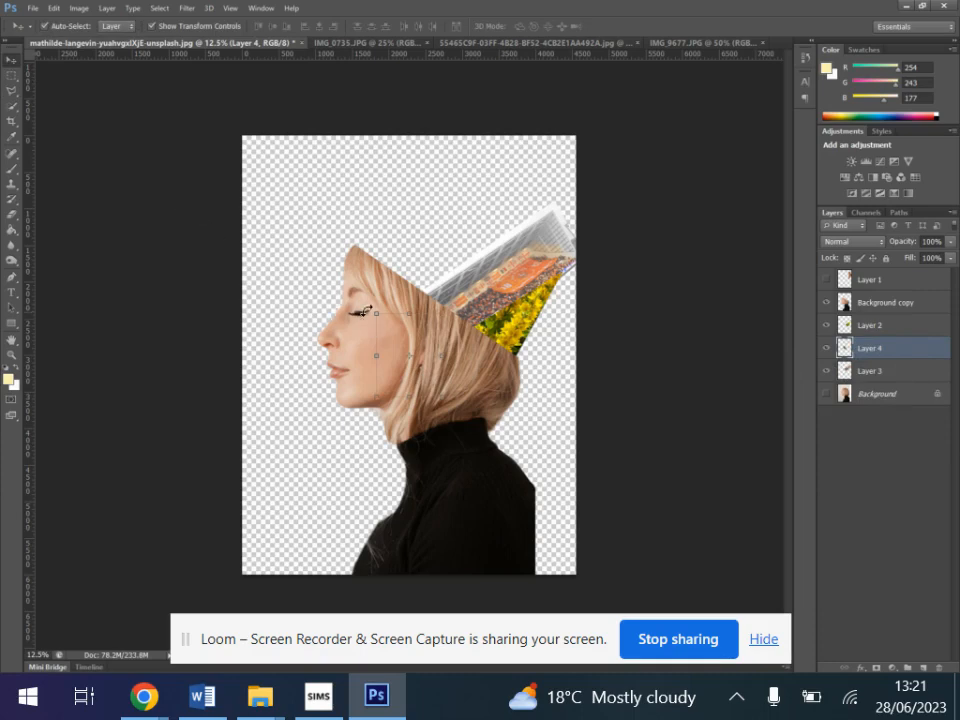
left_click_drag(375, 312, 280, 195)
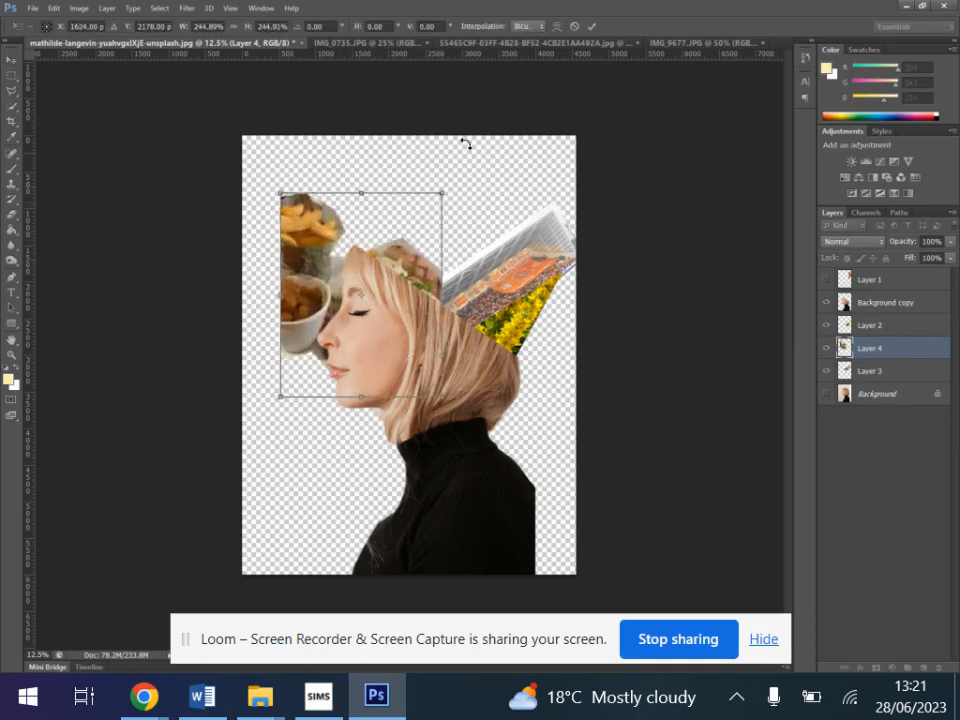
left_click_drag(453, 187, 488, 234)
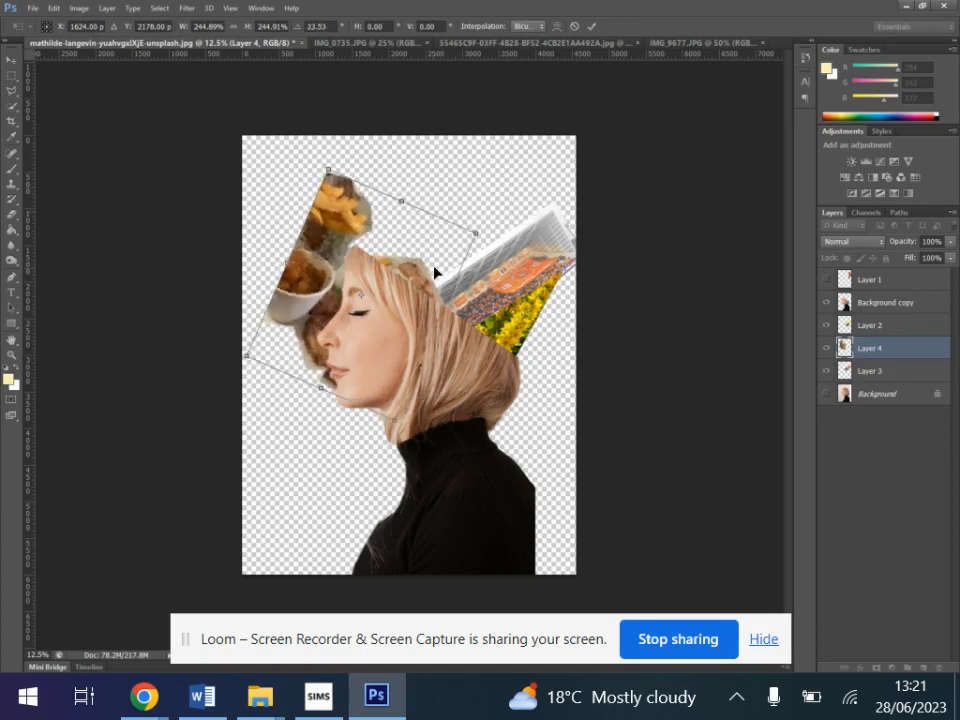
Apply the transformation with the food cut-out placed in the head opening, its lower edge tucked behind the woman's head
left_click_drag(425, 280, 511, 241)
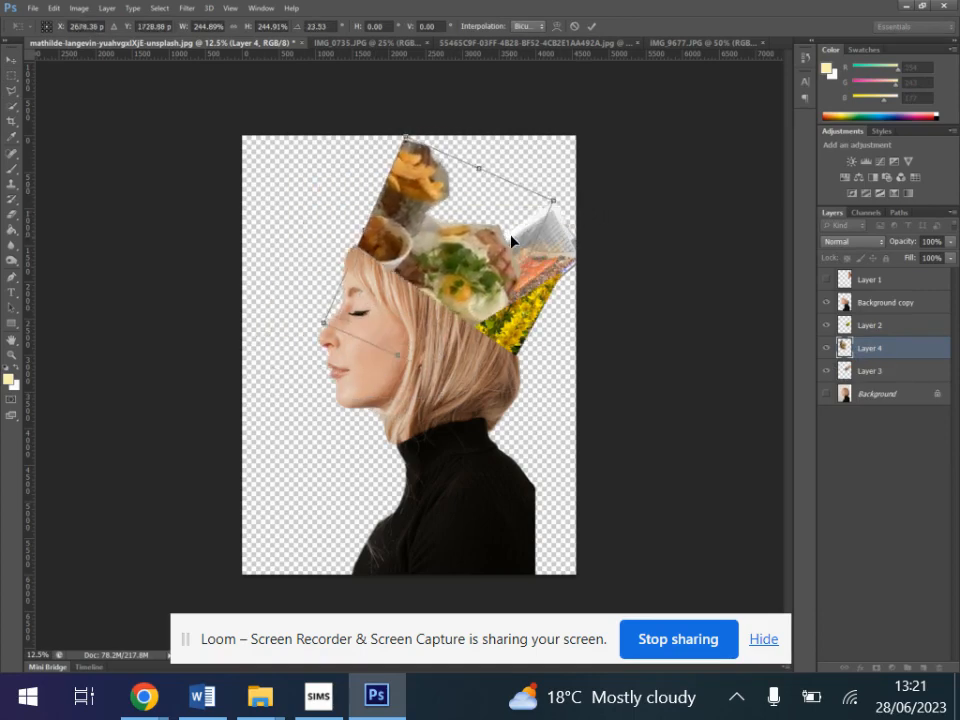
left_click(592, 26)
mouse_move(459, 292)
left_mouse_down()
mouse_move(471, 295)
mouse_move(474, 316)
mouse_move(473, 298)
left_mouse_up()
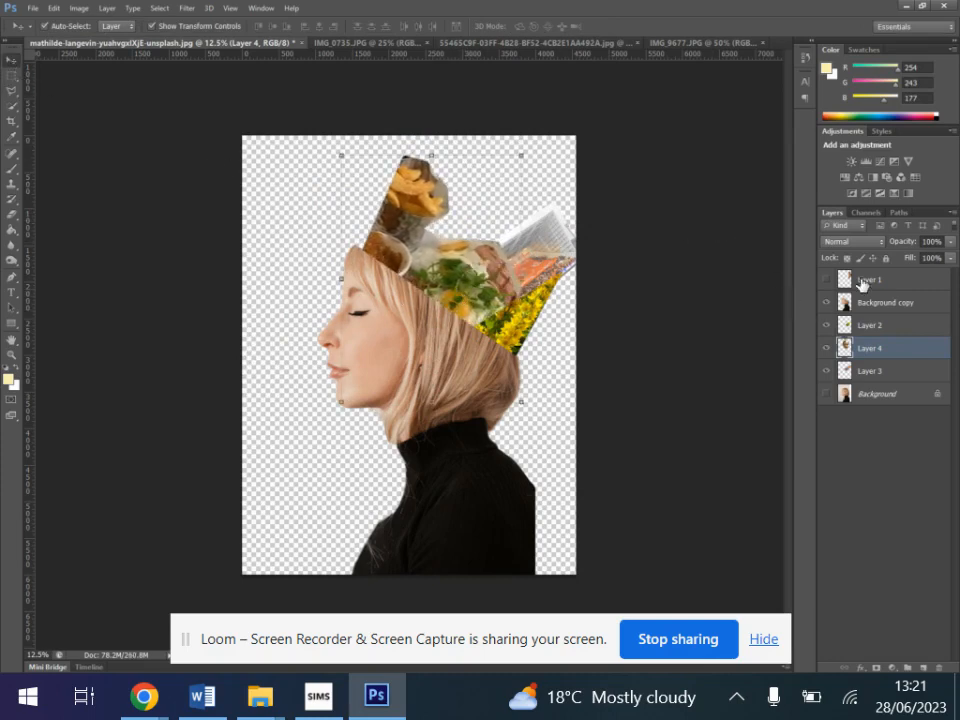
Move the stadium stand on Layer 3 up and to the left so it rises behind the plate of food
left_click(897, 330)
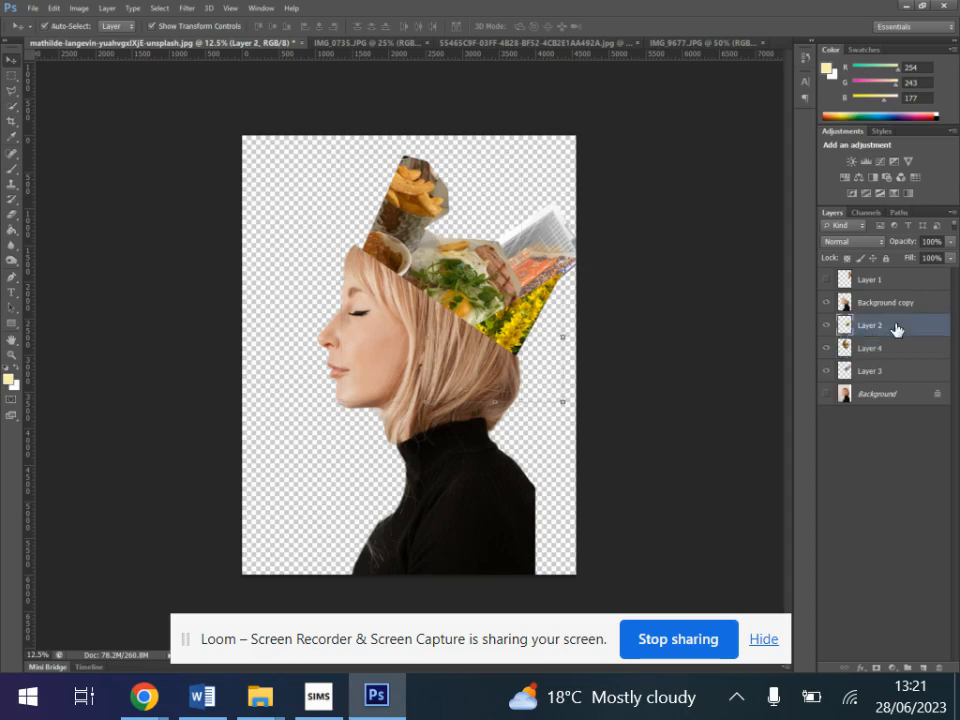
left_click(872, 348)
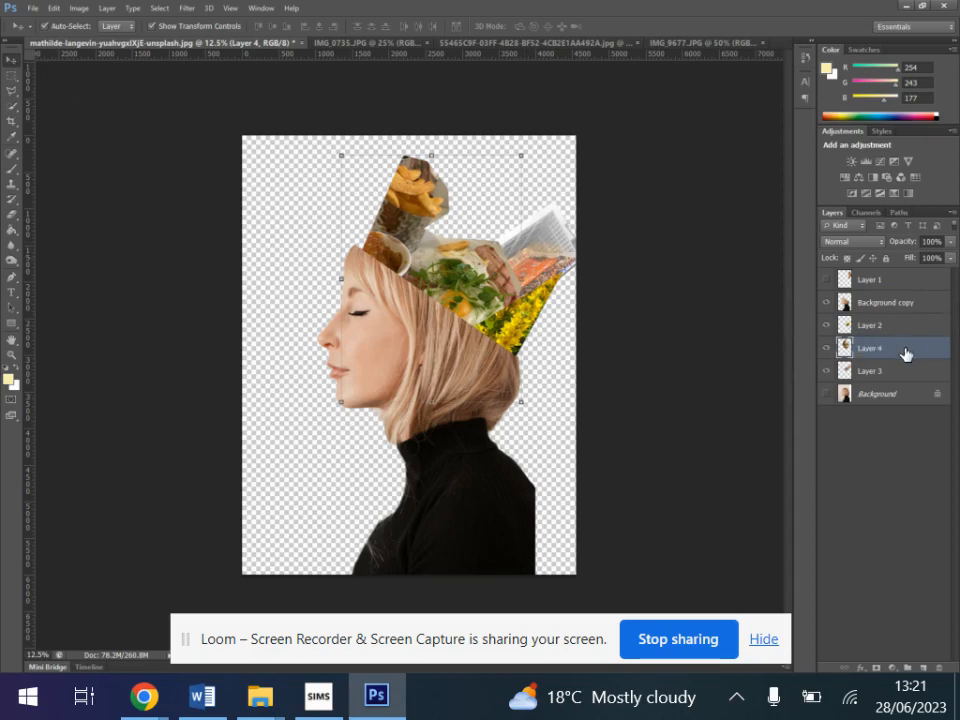
left_click(900, 371)
left_click_drag(585, 261, 520, 199)
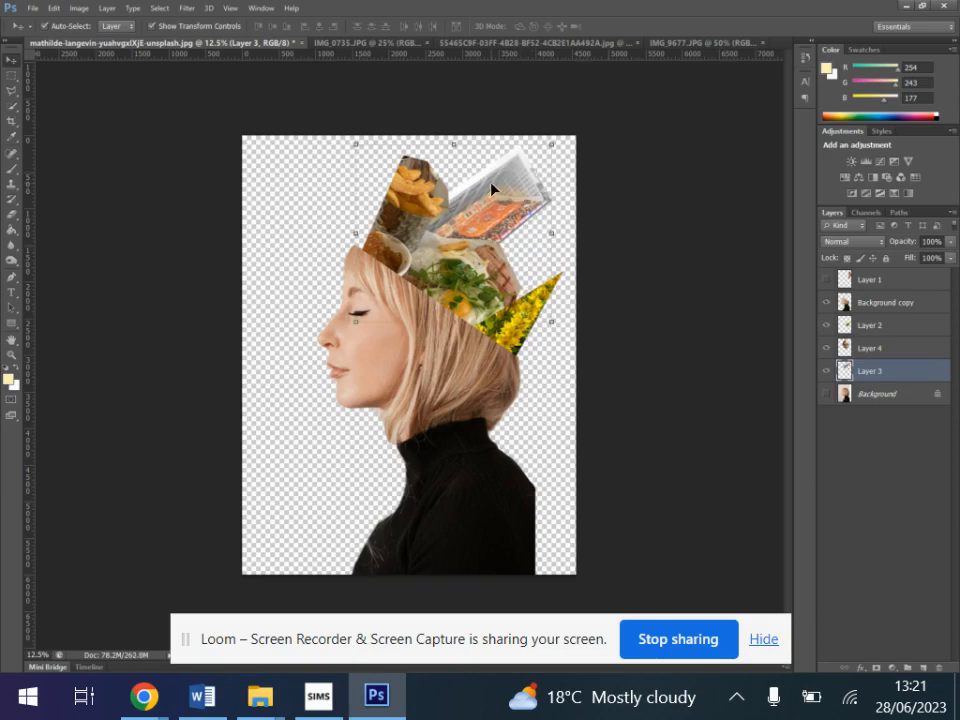
Open the download collage image as a style reference, look at it and return to the portrait document
left_click(34, 9)
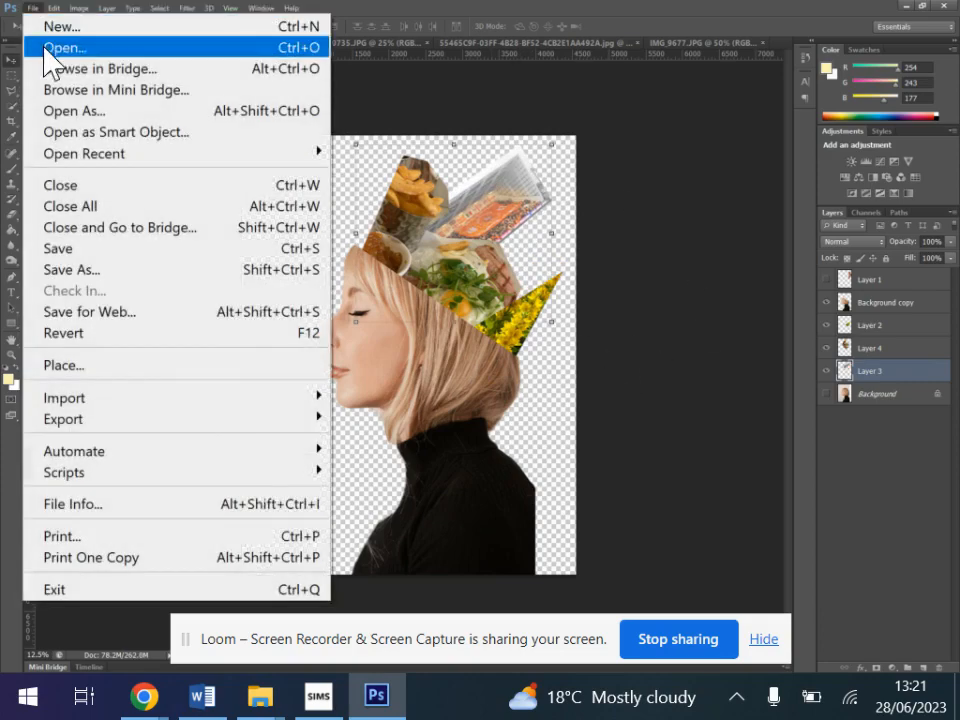
left_click(46, 48)
left_click(665, 200)
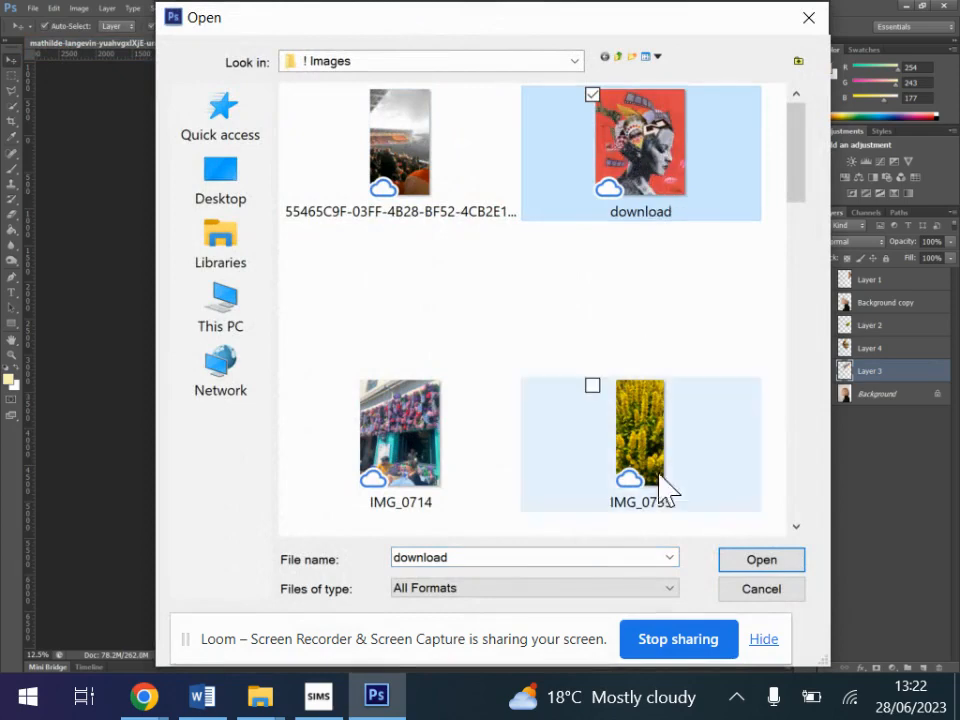
left_click(752, 566)
left_click(418, 378)
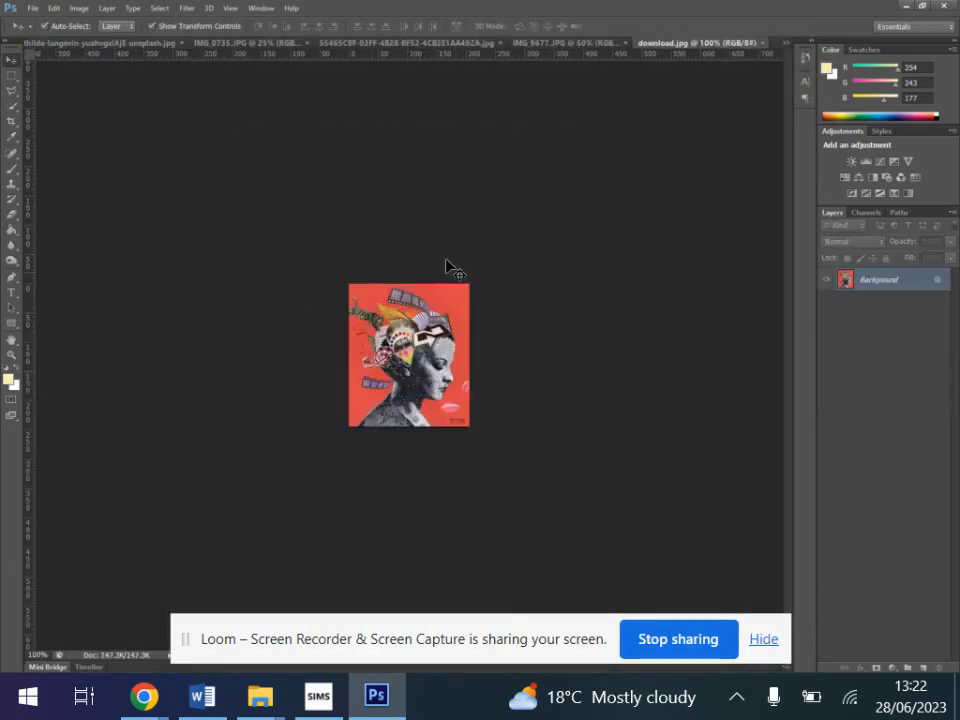
left_click(92, 43)
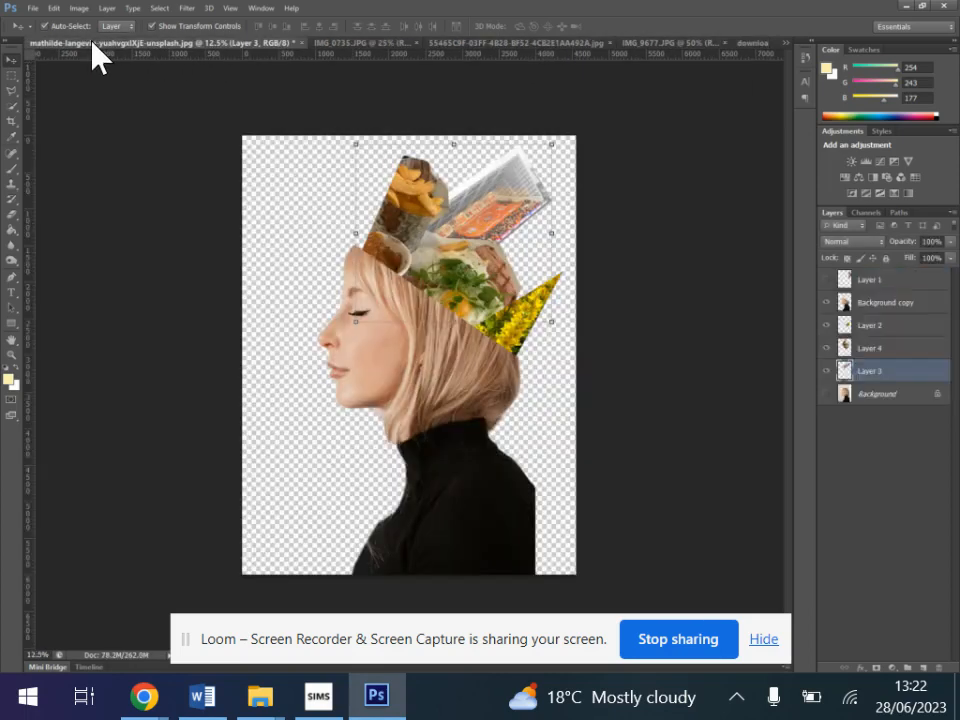
Convert the woman's cut-out on the Background copy layer to greyscale with the Black & White adjustment
left_click(884, 304)
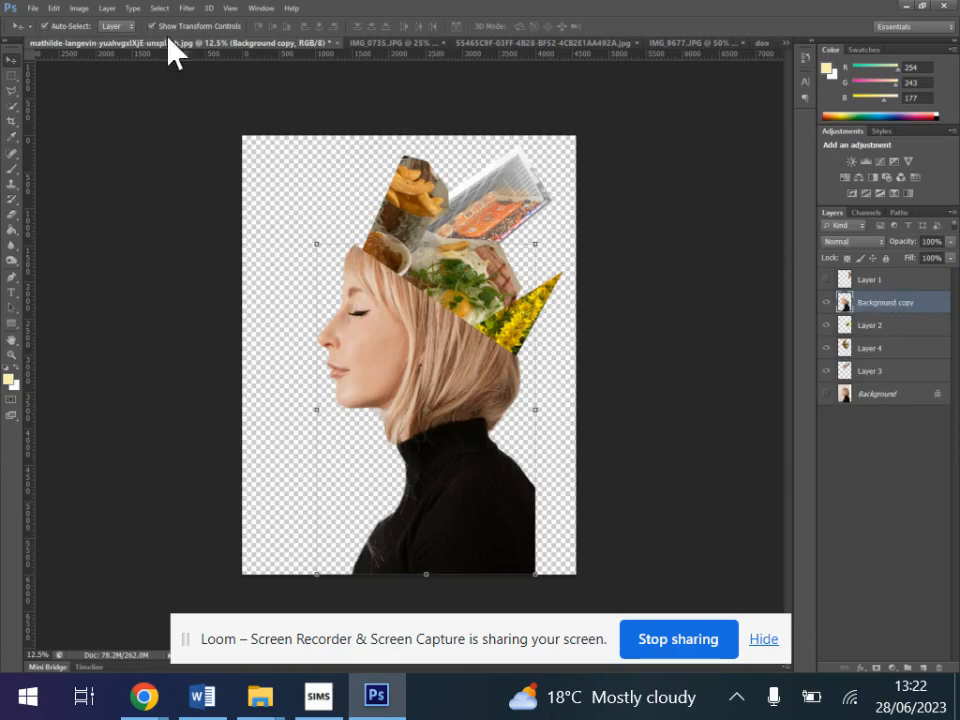
left_click(80, 9)
mouse_move(54, 8)
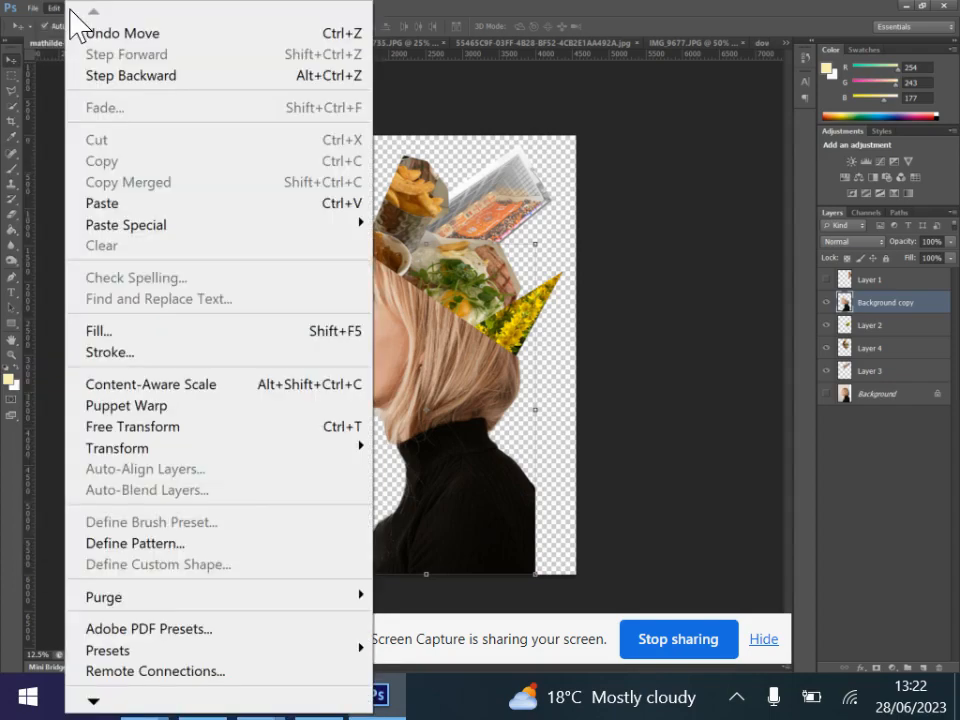
key("Right")
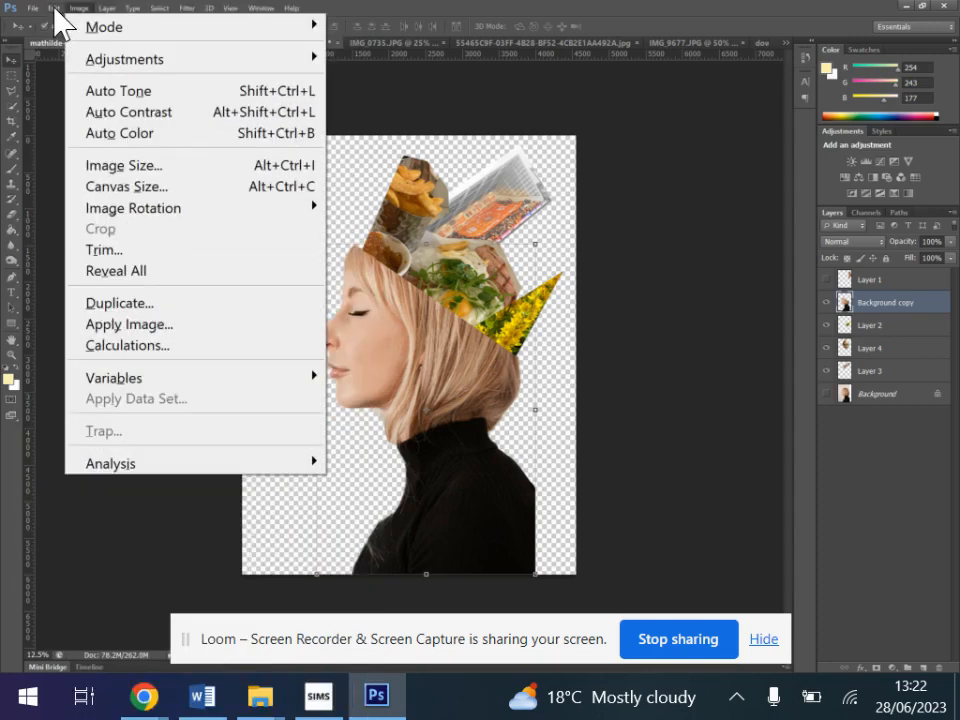
key("Down")
key("Down")
key("Right")
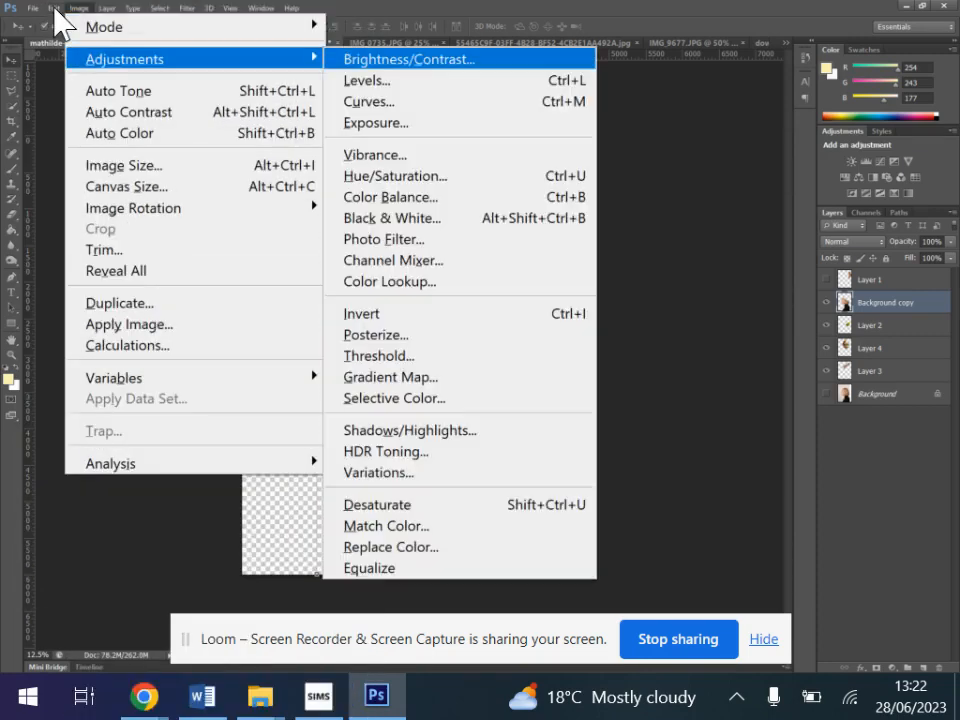
key("Down")
key("Down")
key("Down")
key("Down")
key("Down")
key("Down")
key("Down")
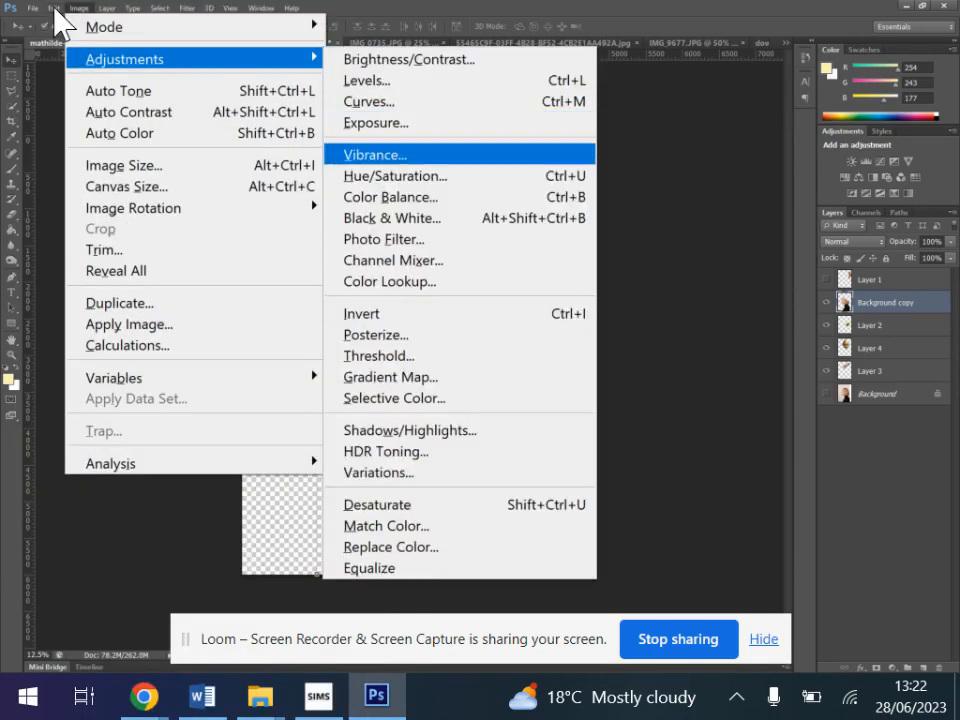
key("Return")
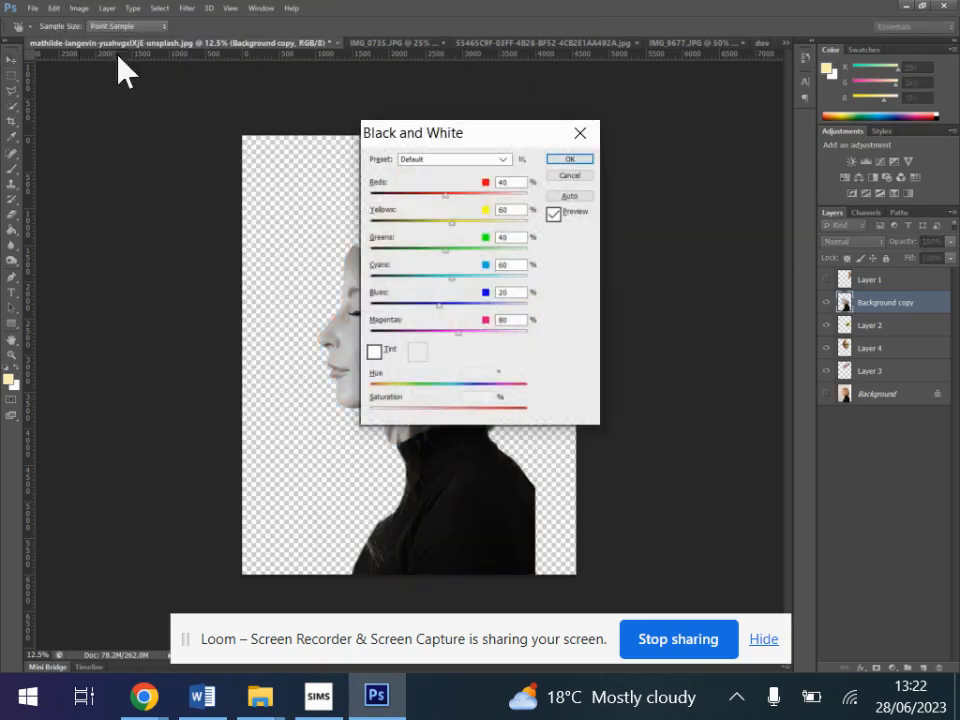
left_click_drag(429, 150, 609, 180)
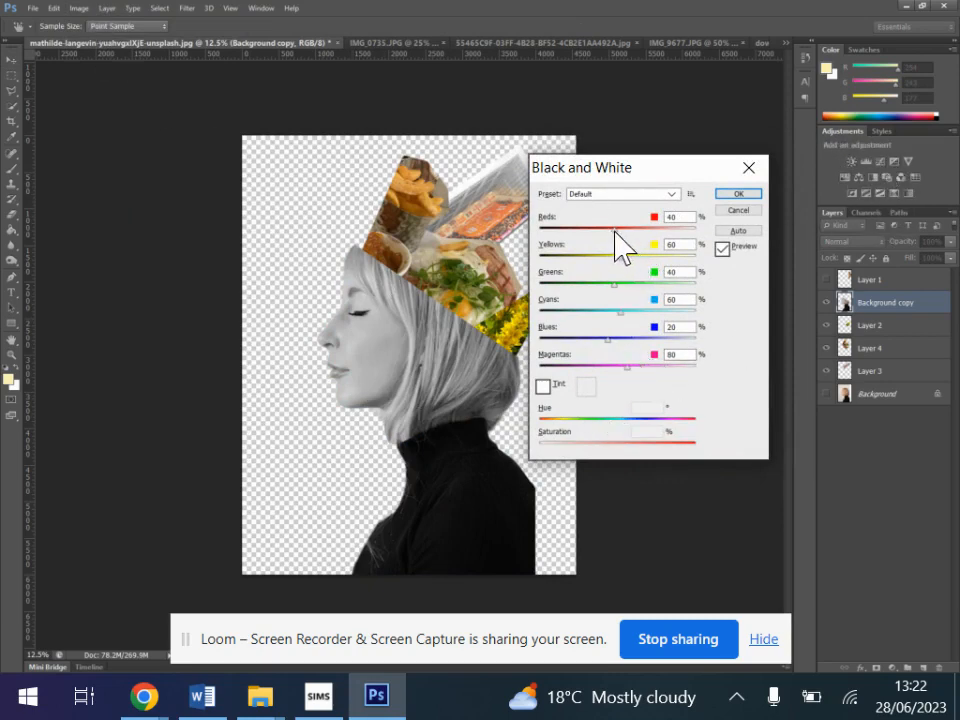
left_click_drag(614, 230, 619, 321)
left_click(743, 194)
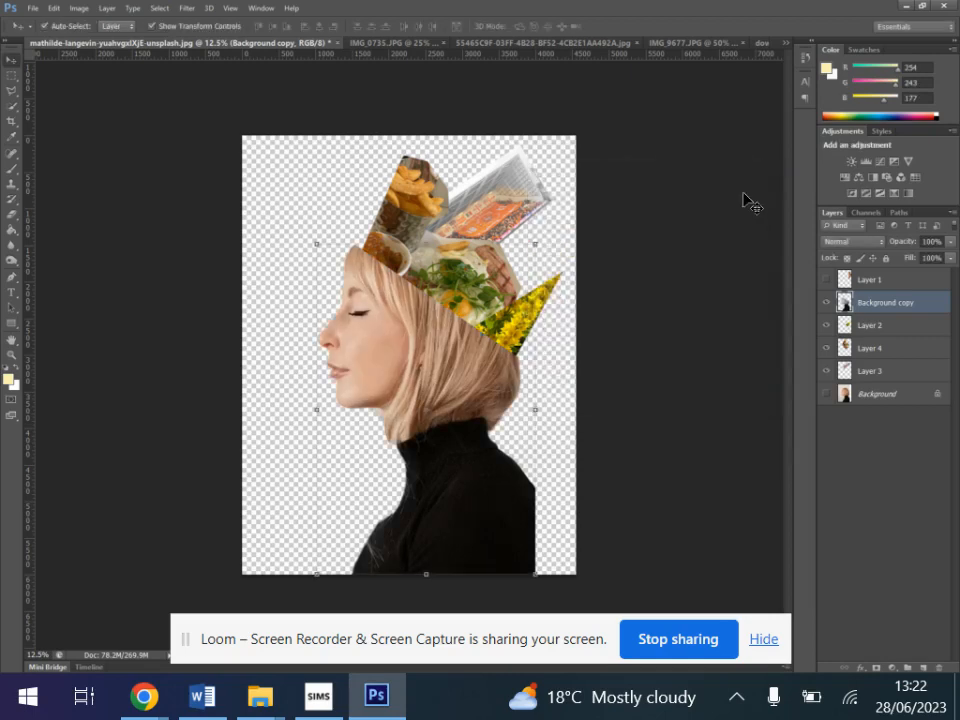
Add a new layer above Background copy and set the foreground colour to bright orange (R 242, G 80, B 9)
left_click(921, 668)
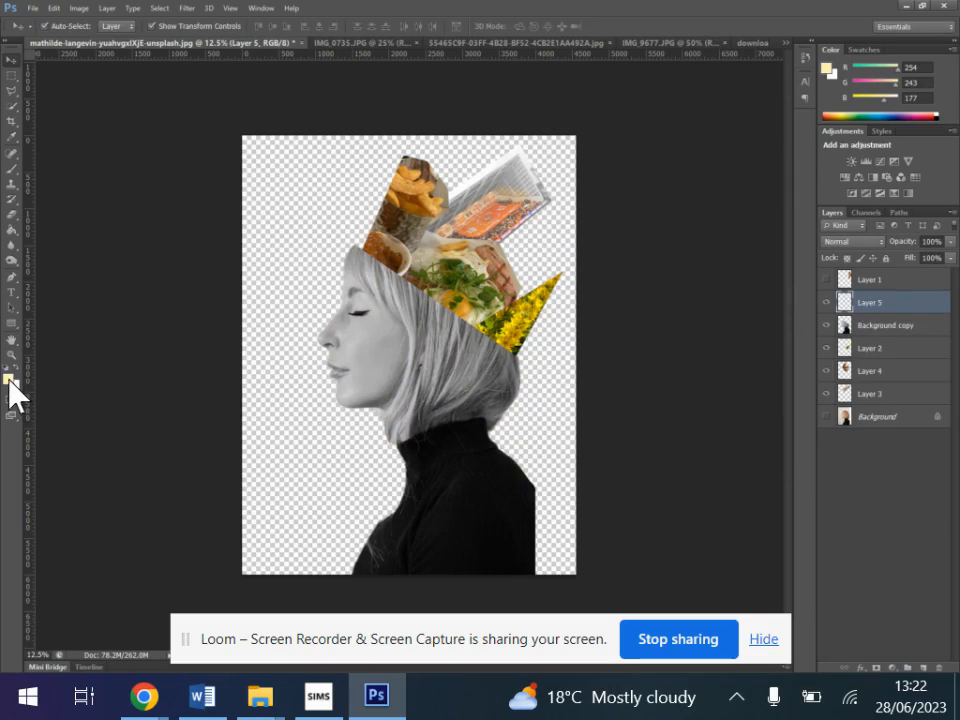
left_click(10, 380)
left_click(494, 219)
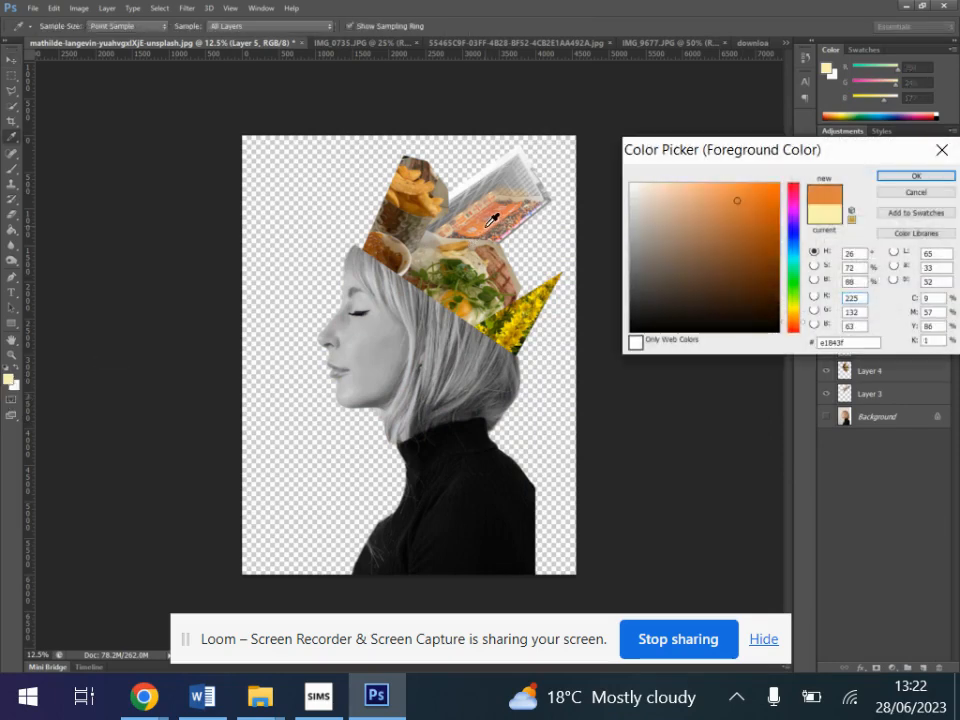
left_click(482, 203)
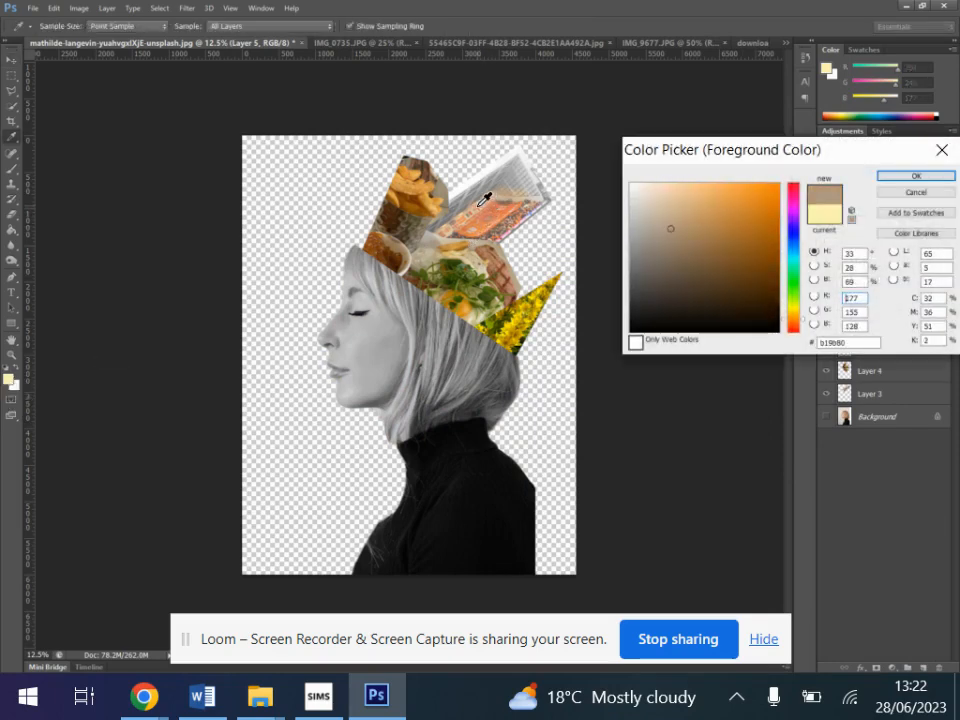
left_click(795, 324)
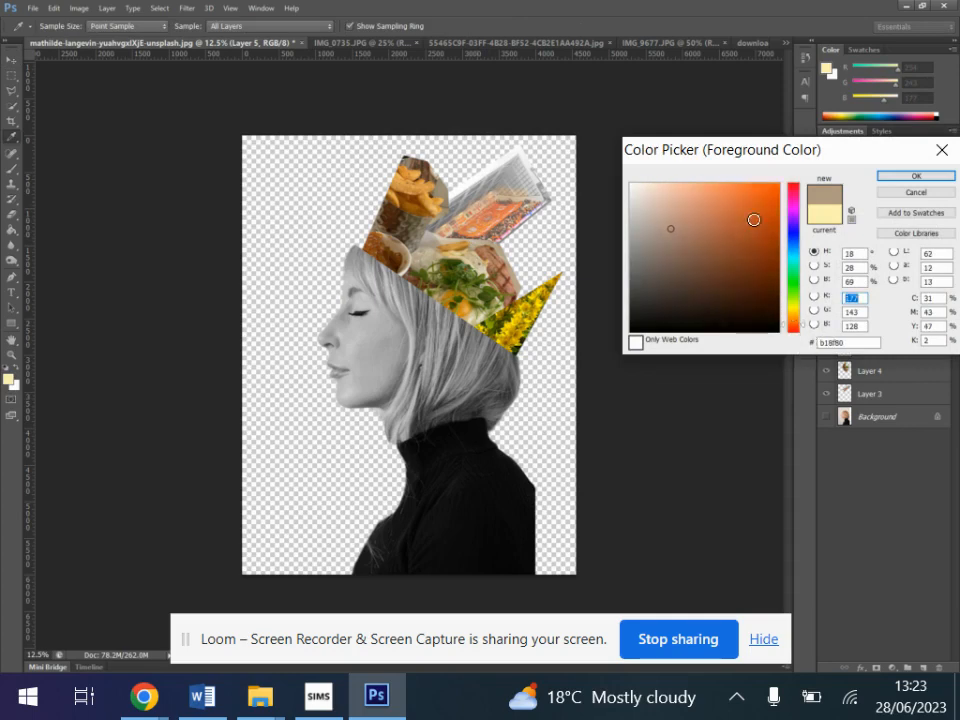
left_click(774, 190)
left_click(913, 177)
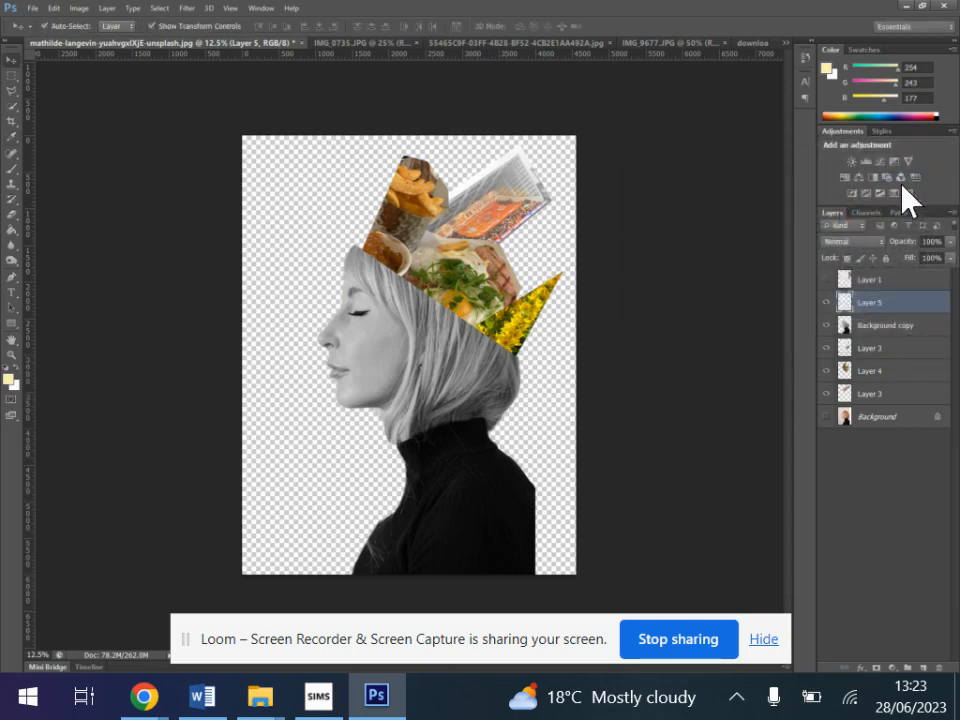
Fill the new layer with the orange foreground colour using the Paint Bucket and place it directly below Layer 3 as a backdrop
left_click(12, 233)
right_click(12, 233)
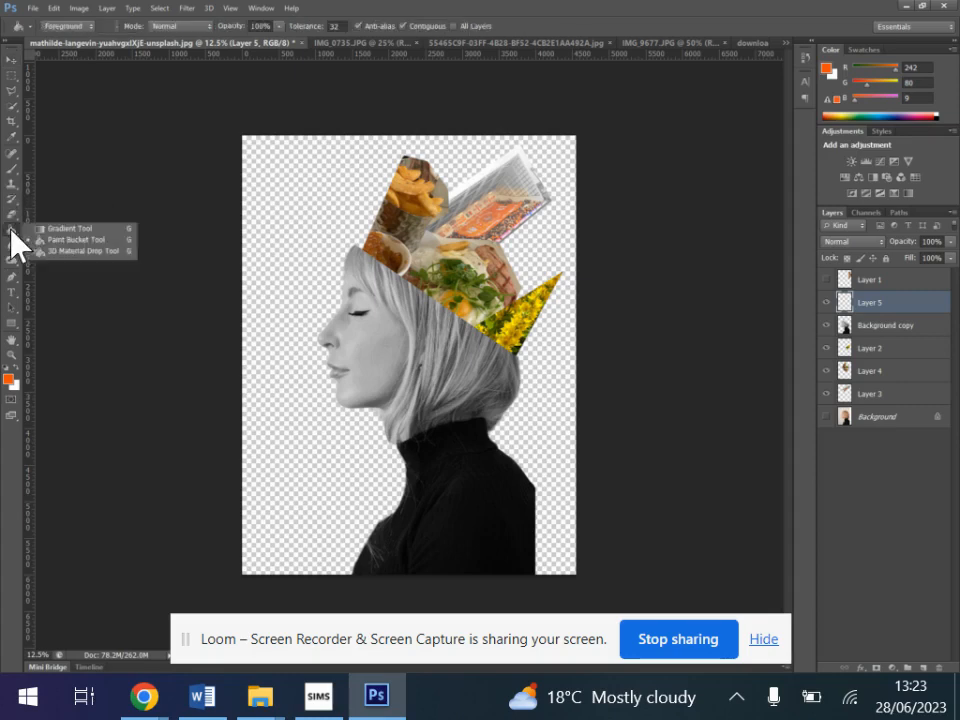
left_click(91, 229)
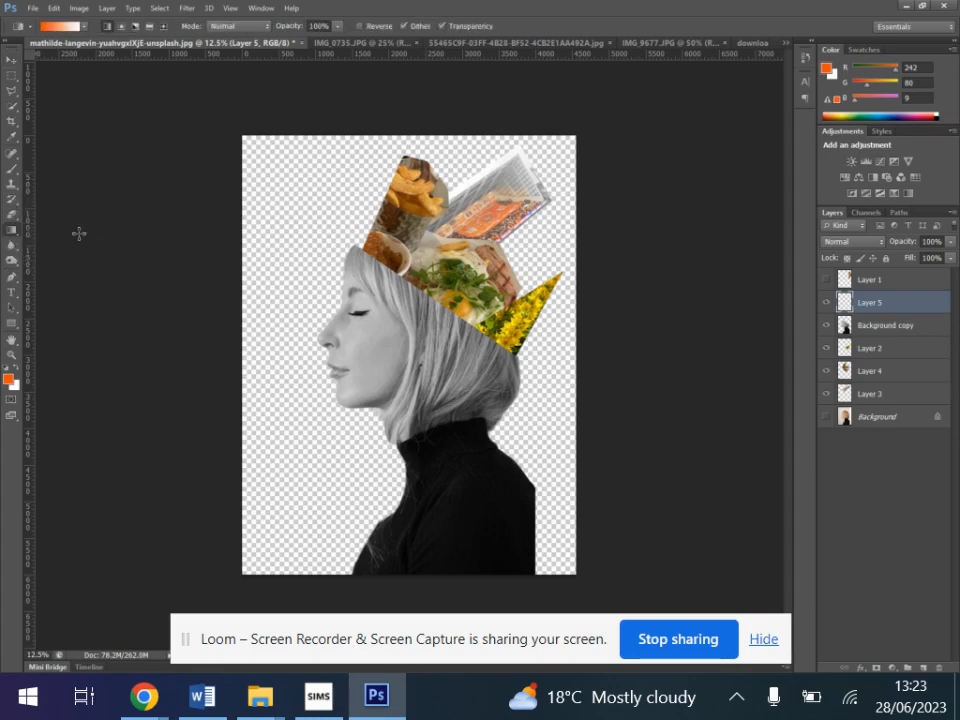
right_click(12, 233)
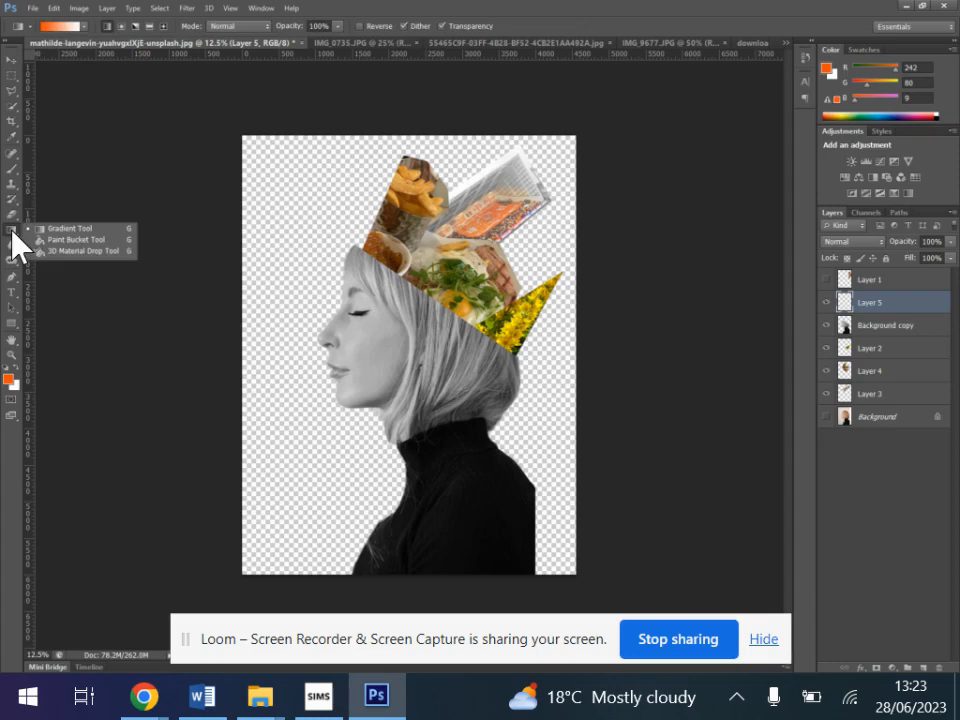
left_click(70, 240)
left_click(302, 240)
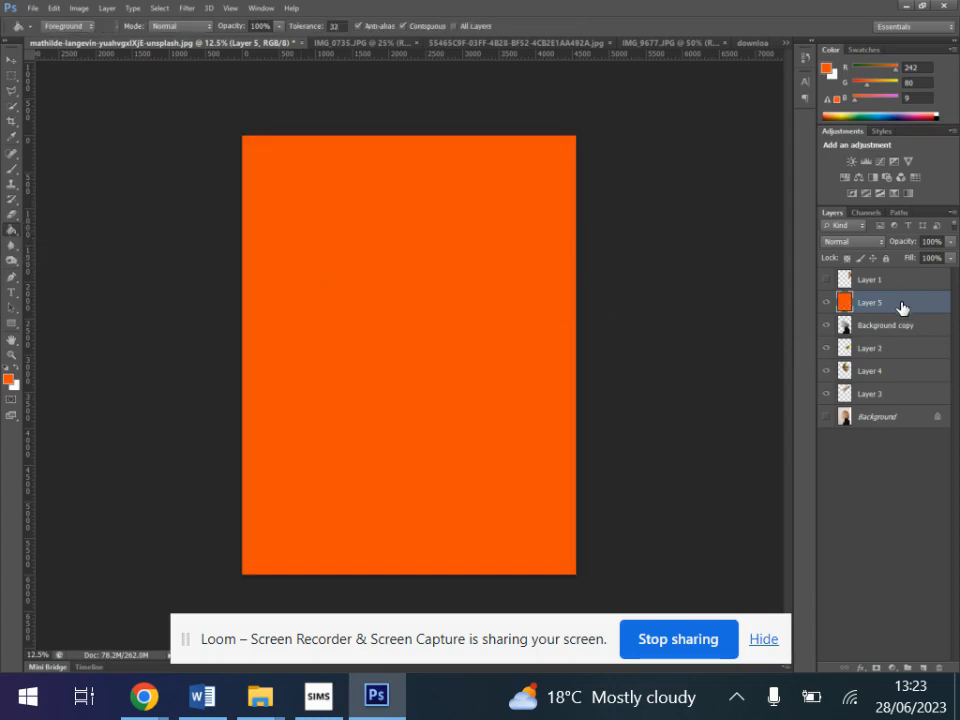
left_click_drag(900, 307, 896, 405)
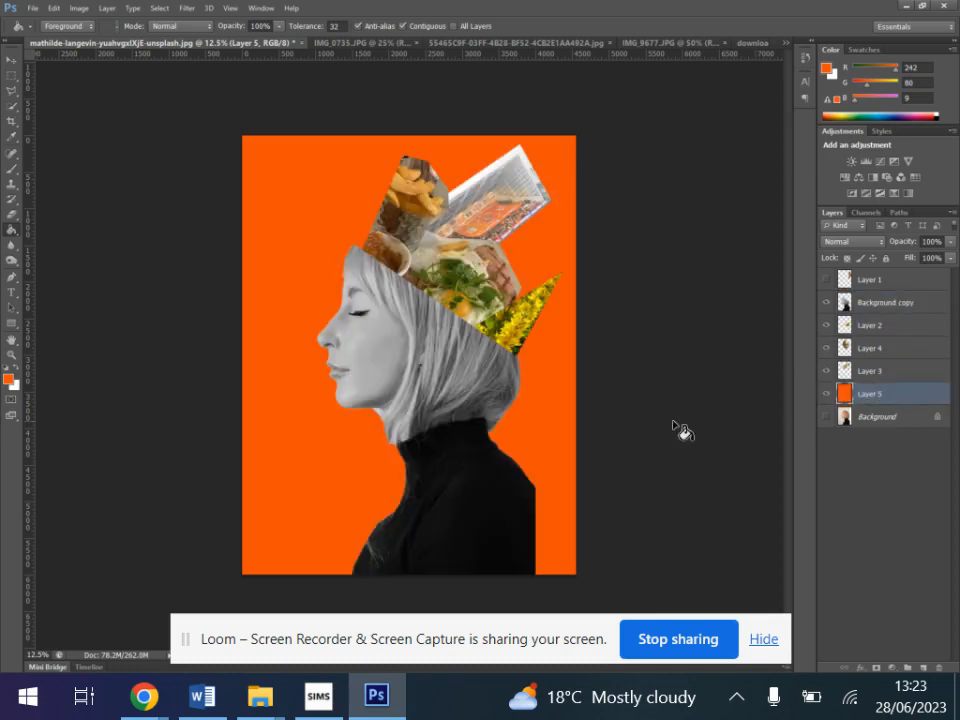